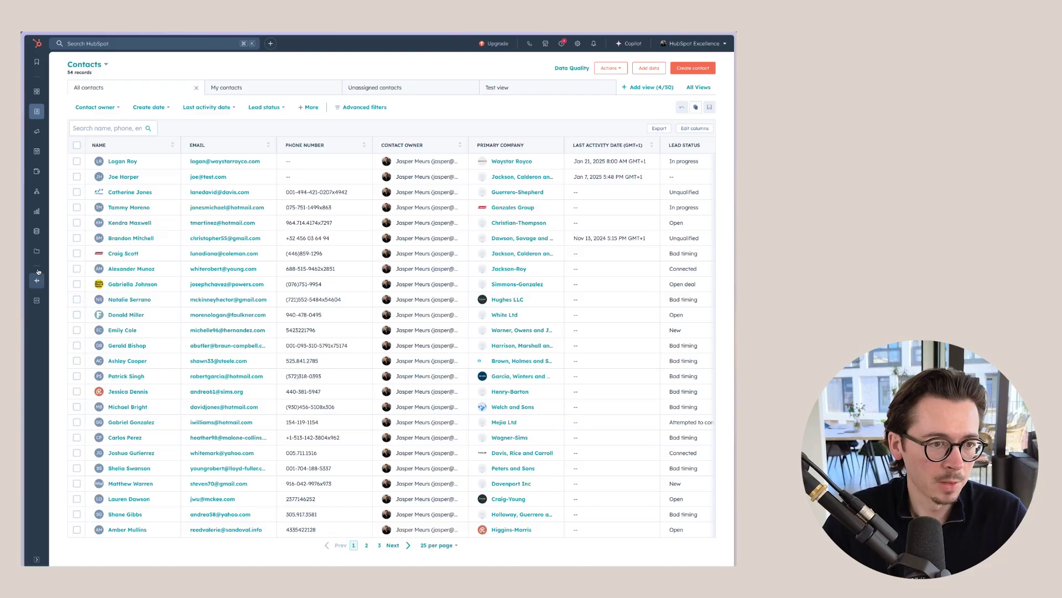
- Start a new contact-based list from the CRM's Lists page, expanding the other available object types
{"action": "mouse_move", "coordinate": [37, 111]}
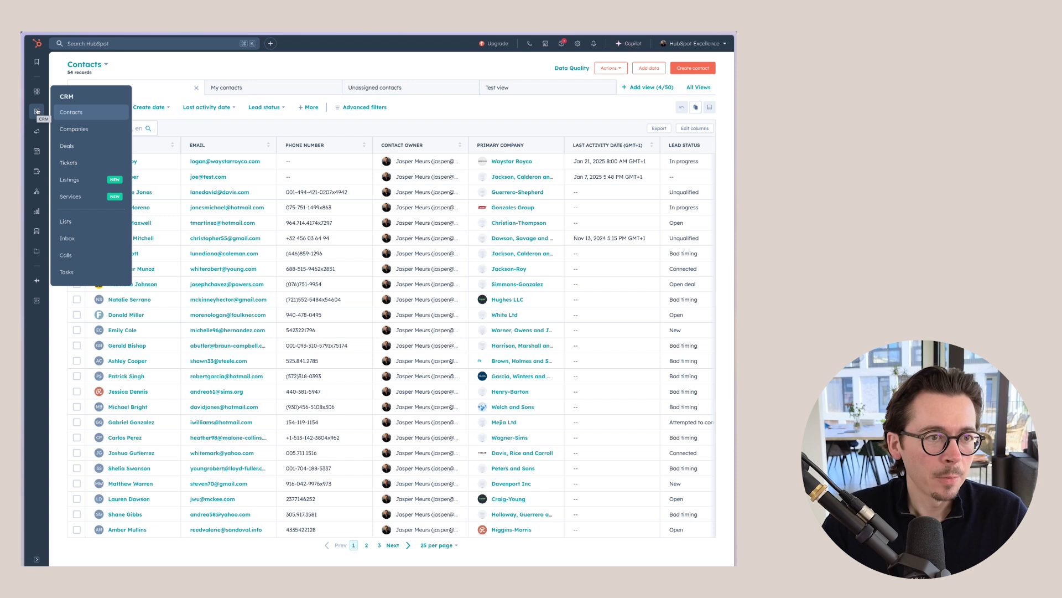
{"action": "left_click", "coordinate": [67, 221]}
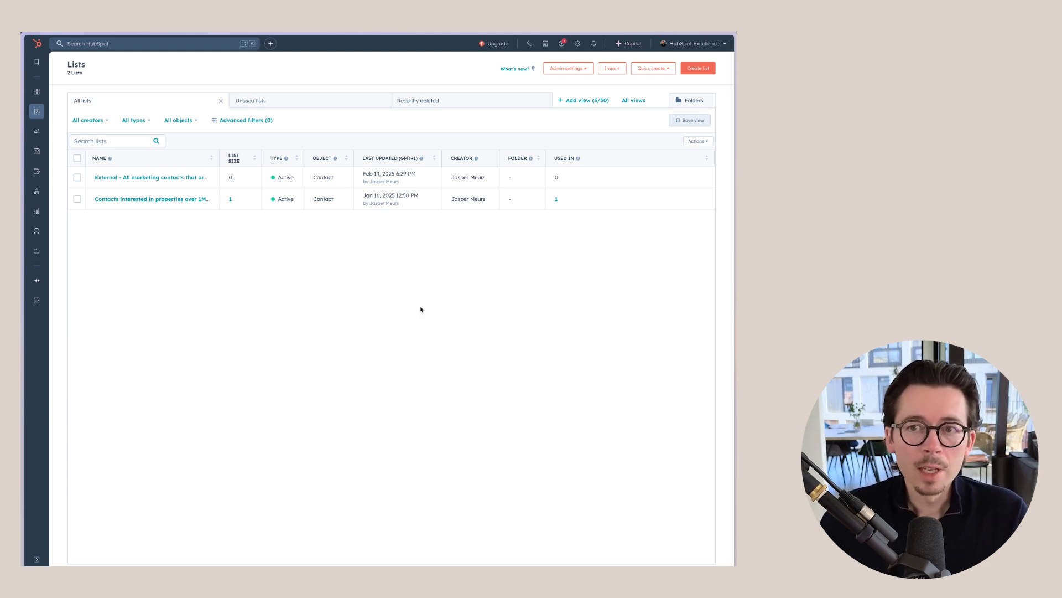
{"action": "mouse_move", "coordinate": [651, 177]}
{"action": "left_click", "coordinate": [699, 68]}
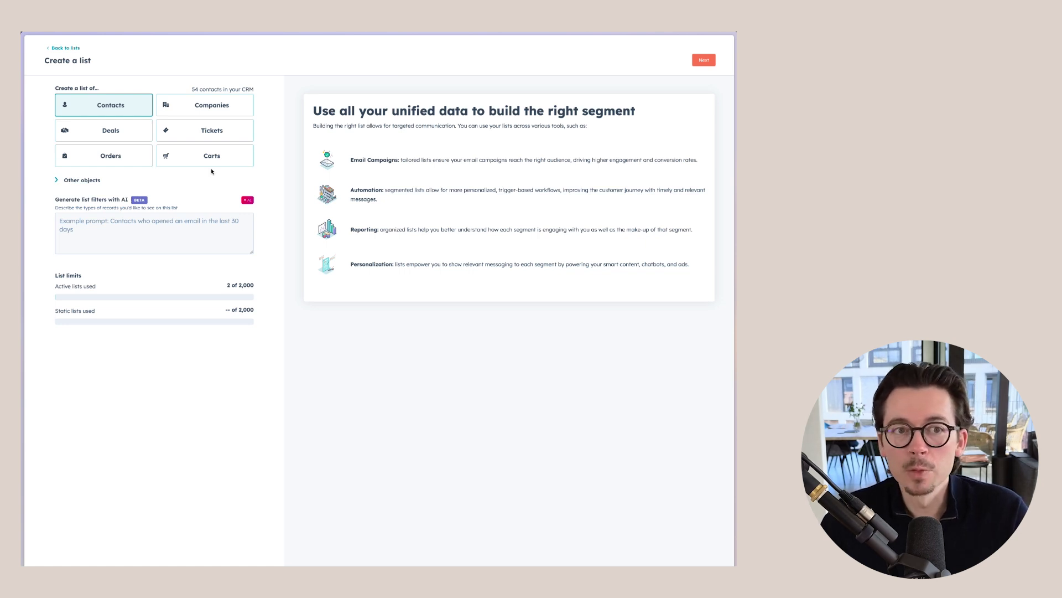
{"action": "left_click", "coordinate": [96, 181]}
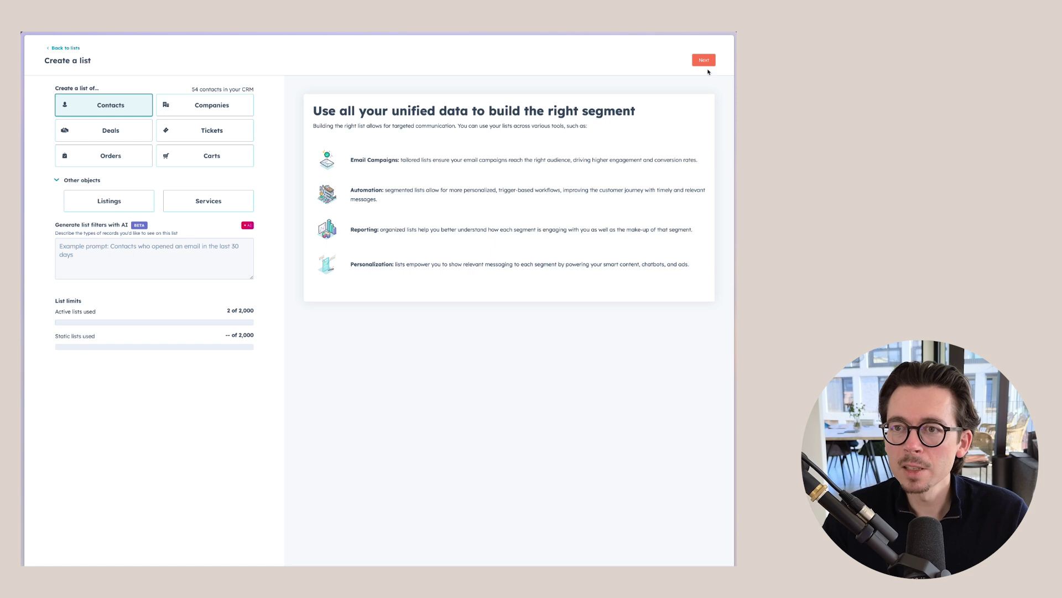
{"action": "left_click", "coordinate": [705, 62]}
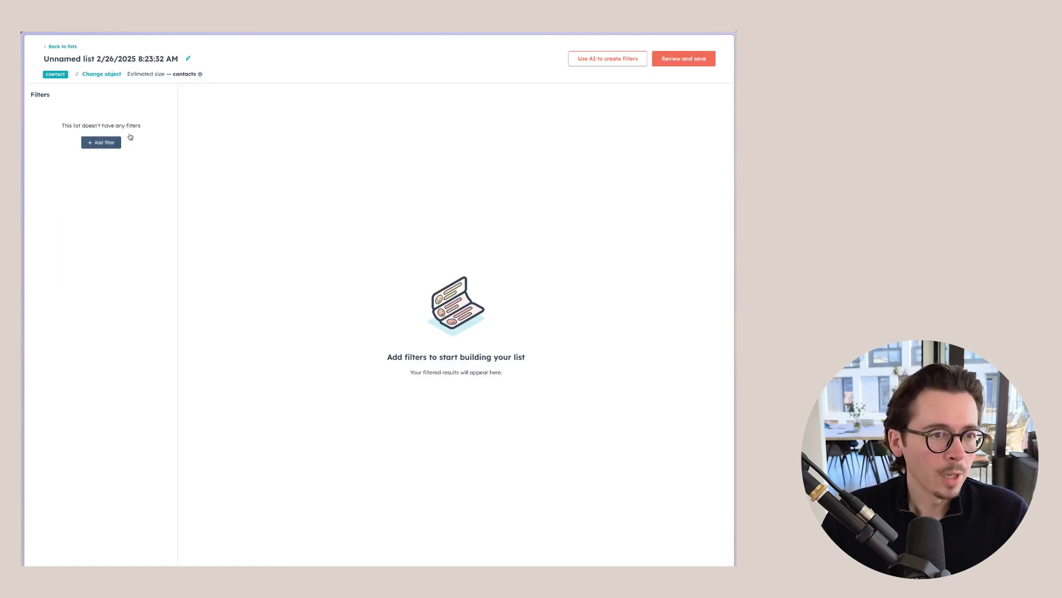
- Add a form submission filter for contacts who filled out "New event registration form (October 31, 2024 9:46:58 AM EDT)"
{"action": "left_click", "coordinate": [89, 145]}
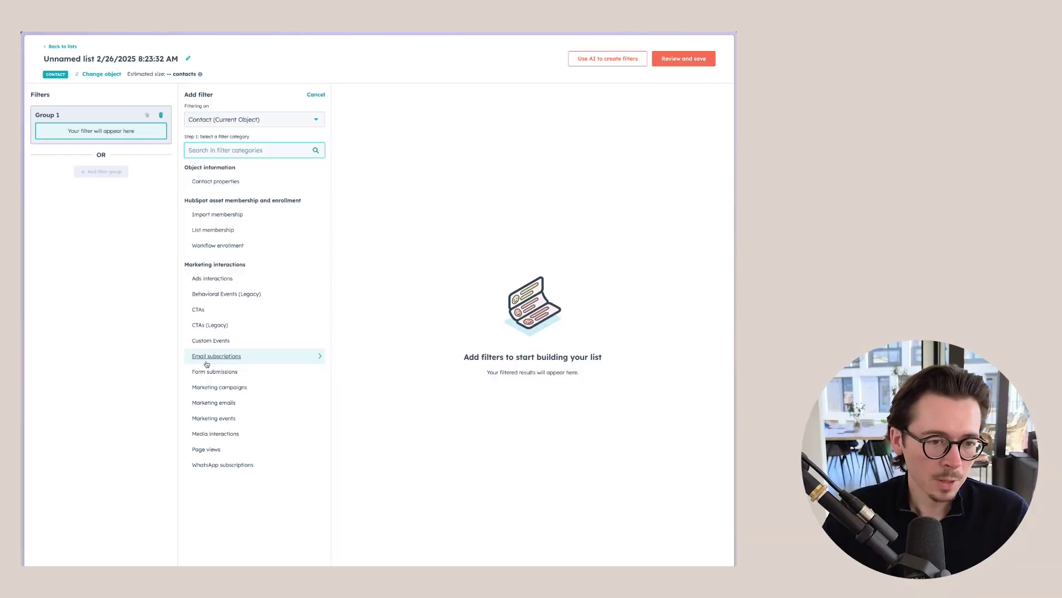
{"action": "left_click", "coordinate": [233, 372]}
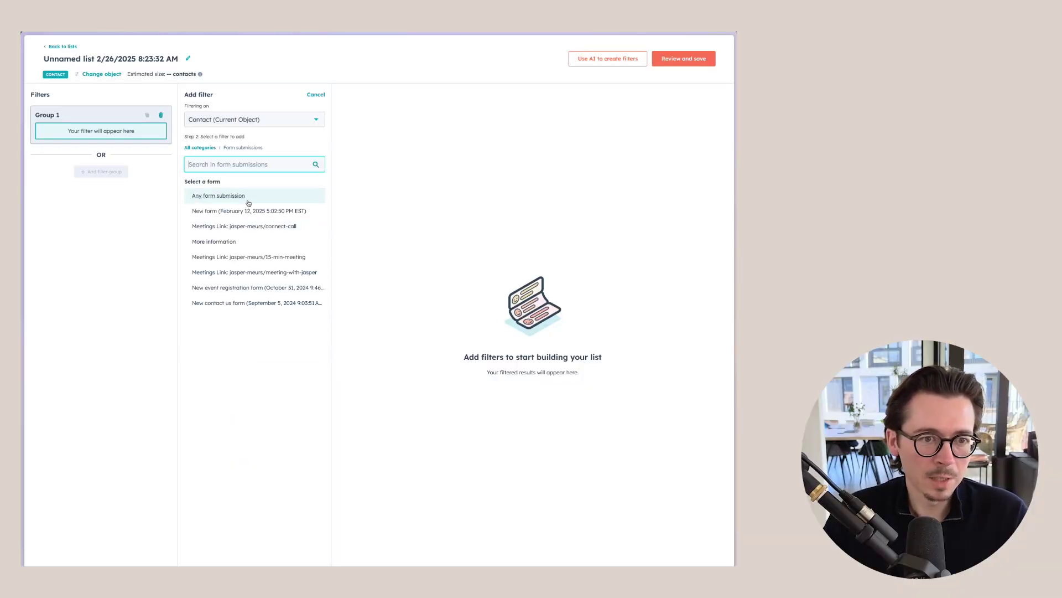
{"action": "left_click", "coordinate": [228, 289]}
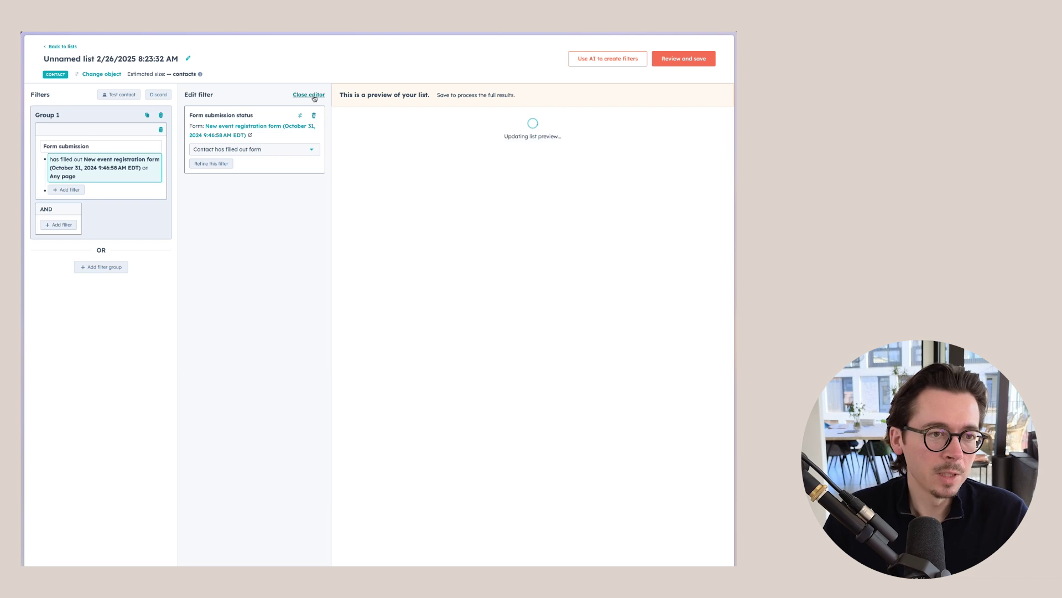
{"action": "left_click", "coordinate": [314, 97]}
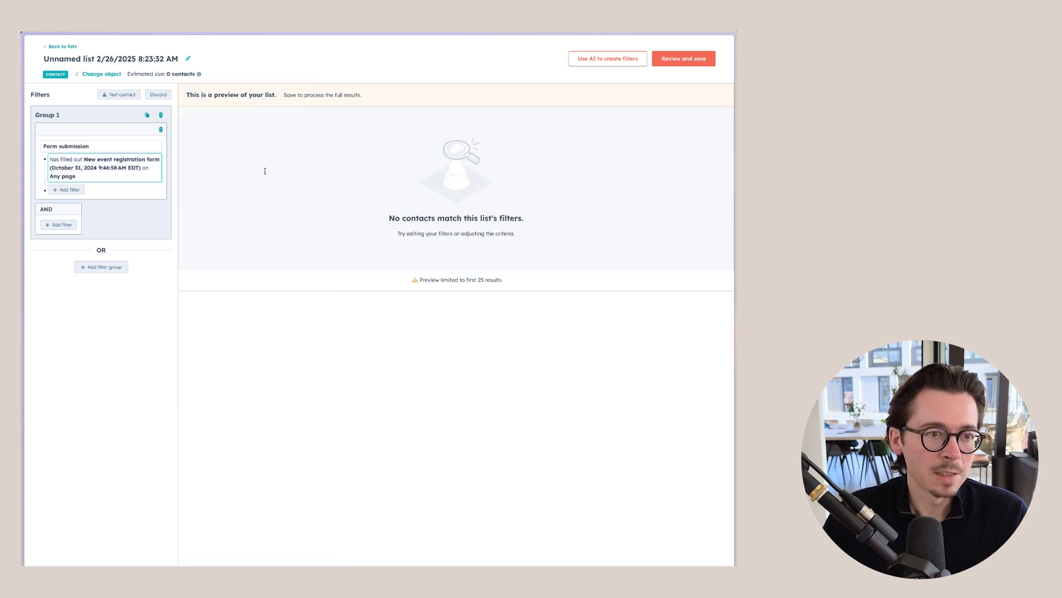
- Add an AND filter on the contact property Last contacted, set to is before another property, Last Engagement Date
{"action": "left_click", "coordinate": [54, 226]}
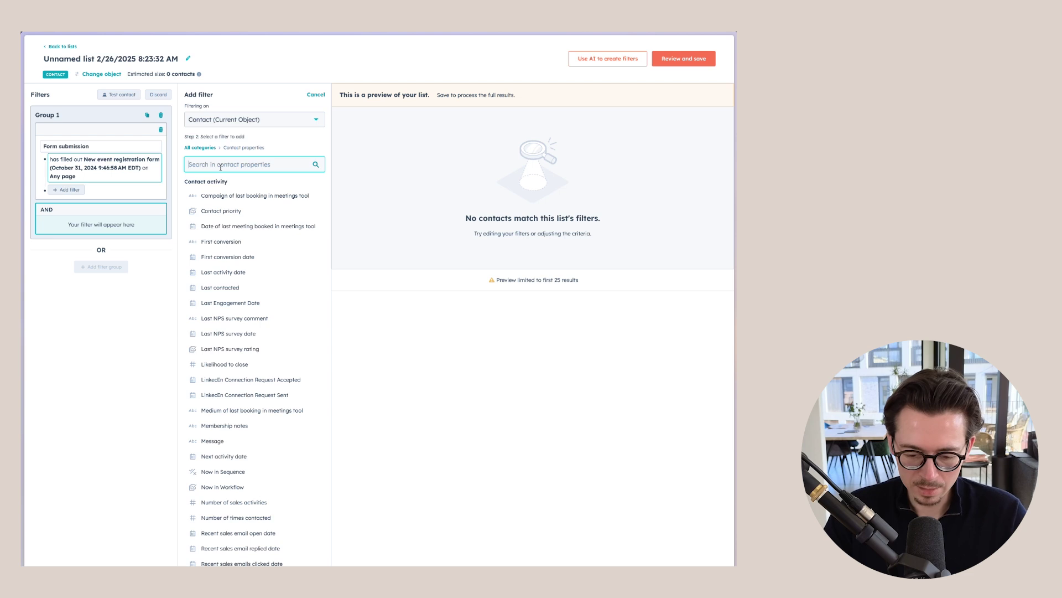
{"action": "type", "text": "last c"}
{"action": "left_click", "coordinate": [221, 194]}
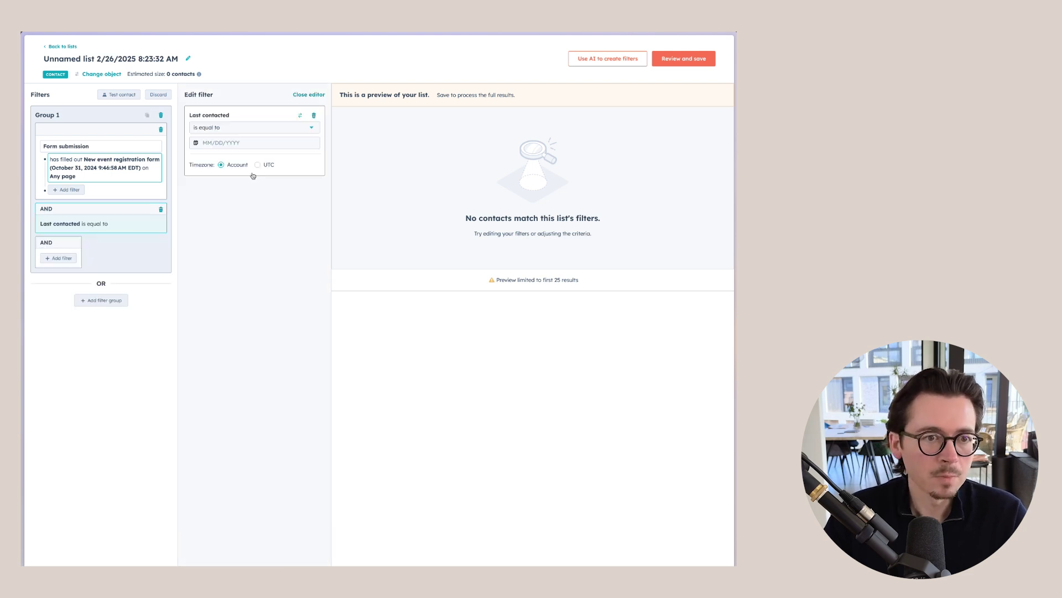
{"action": "scroll", "coordinate": [257, 191], "scroll_direction": "down", "scroll_amount": 1}
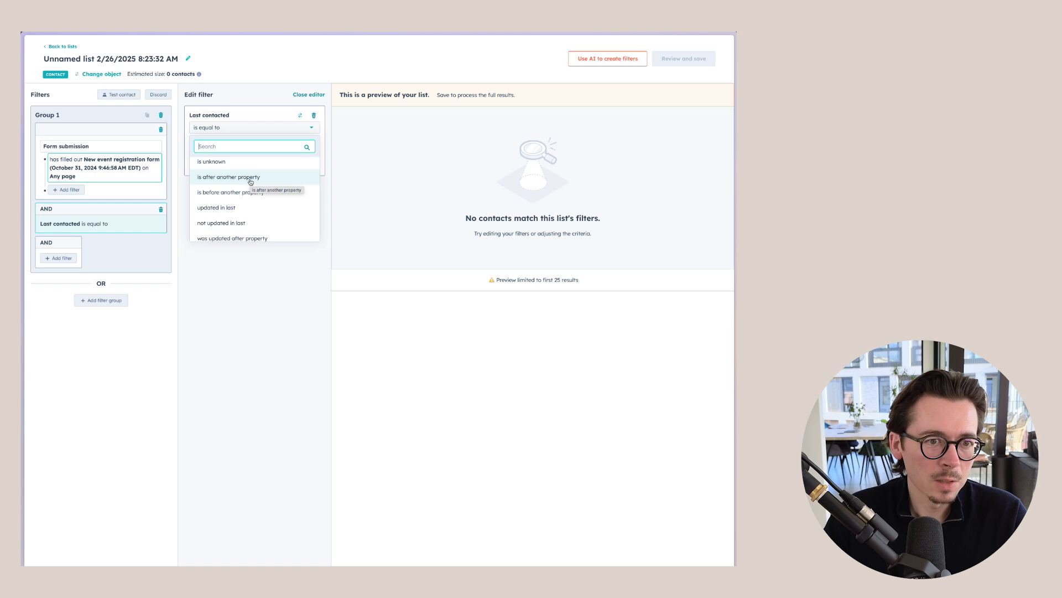
{"action": "left_click", "coordinate": [243, 192]}
{"action": "left_click", "coordinate": [229, 142]}
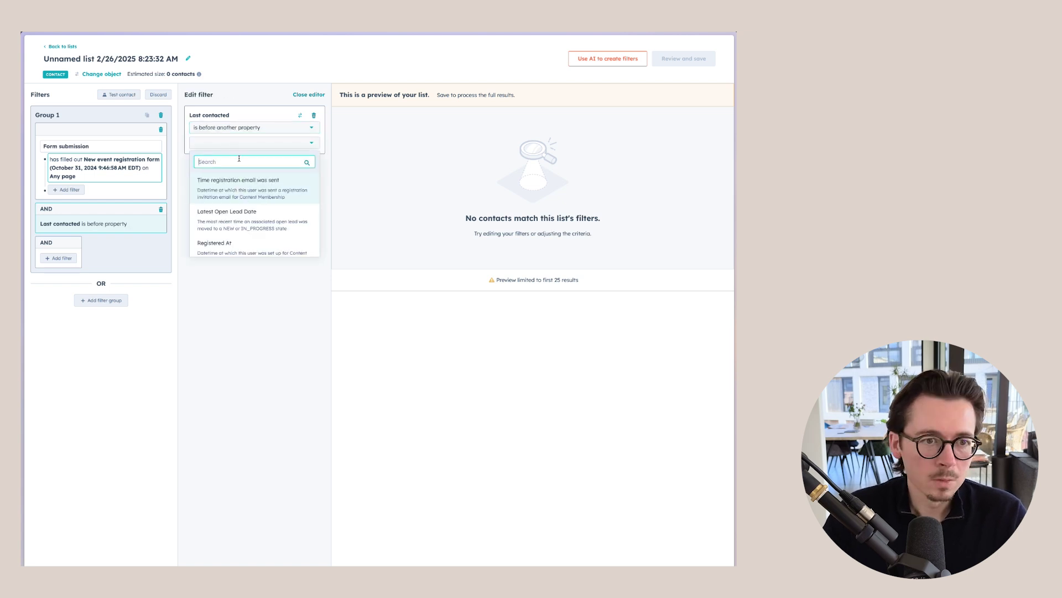
{"action": "type", "text": "ac"}
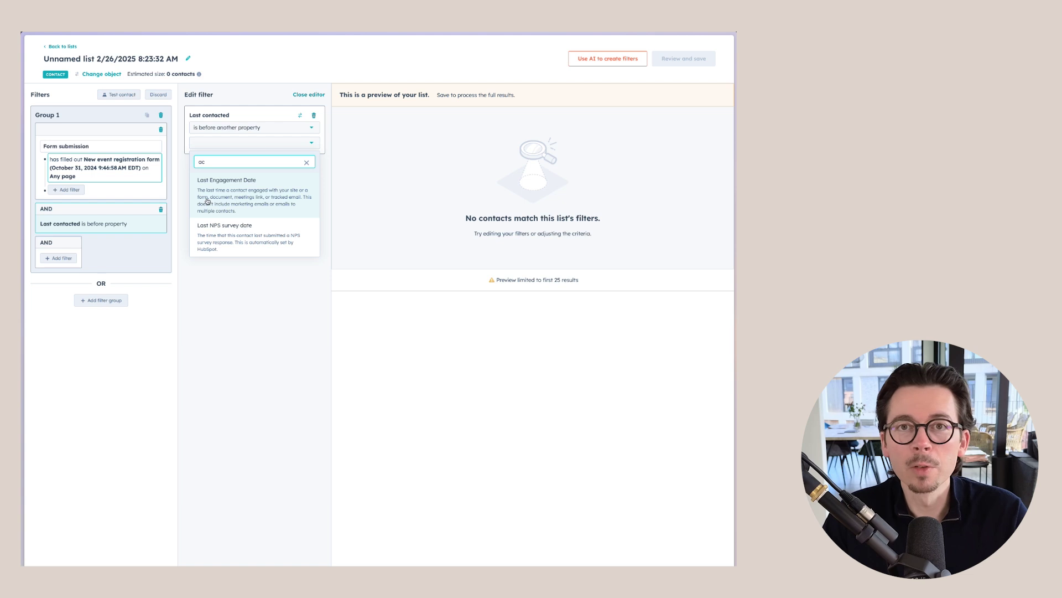
{"action": "left_click", "coordinate": [221, 204]}
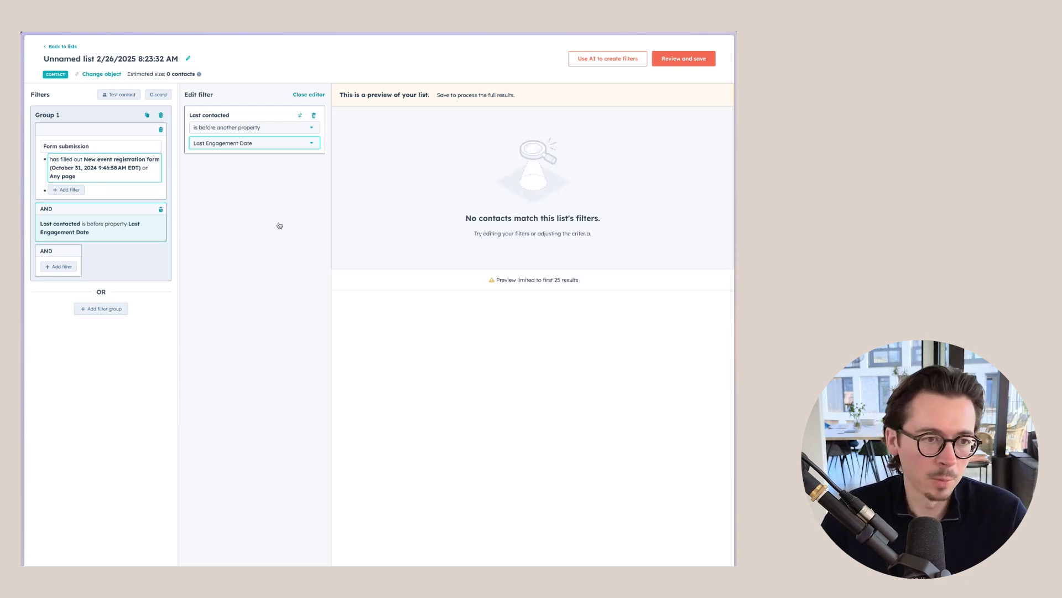
{"action": "left_click", "coordinate": [303, 226]}
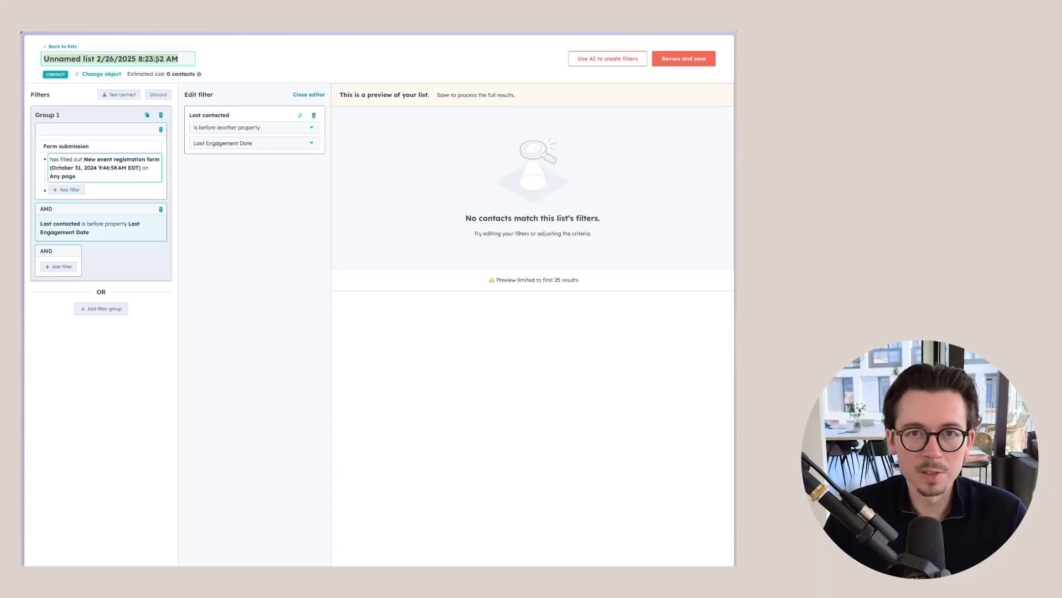
- Rename the list "Internal - Contacts that have attended our event"
{"action": "type", "text": "Internal - Contacts"}
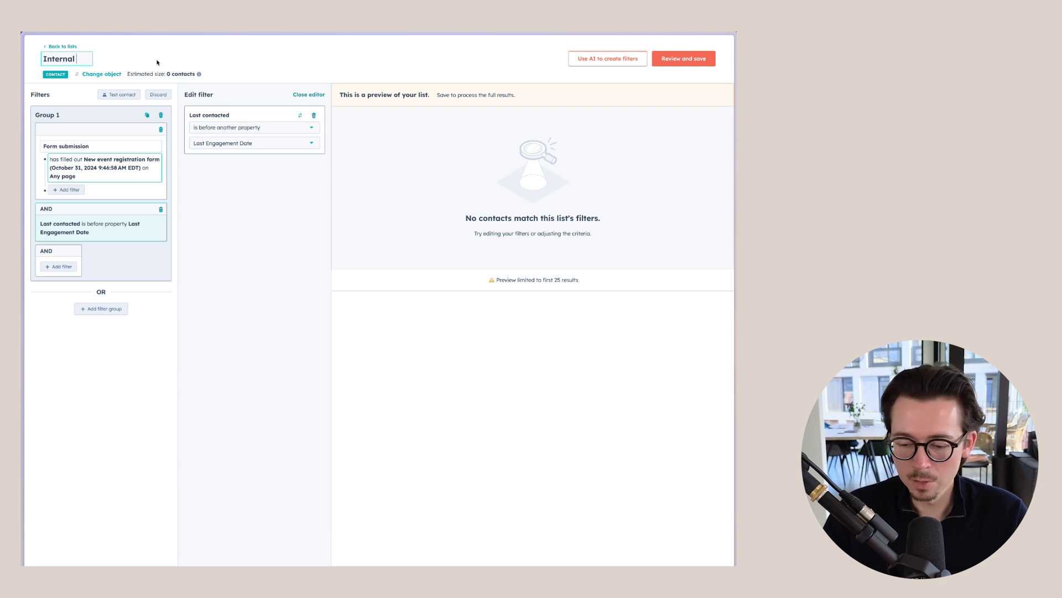
{"action": "type", "text": " that"}
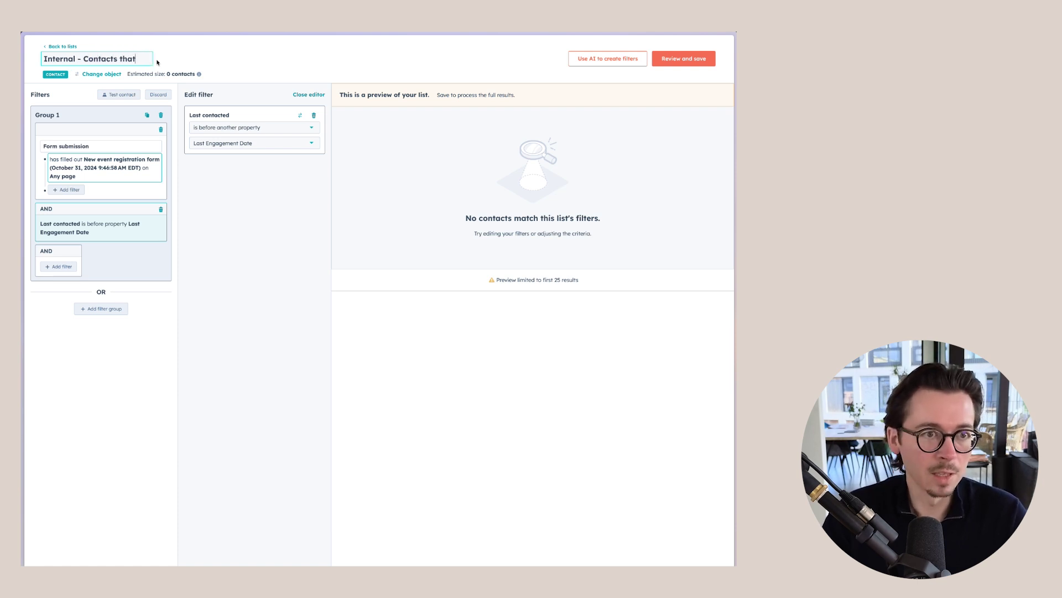
{"action": "type", "text": " have attended"}
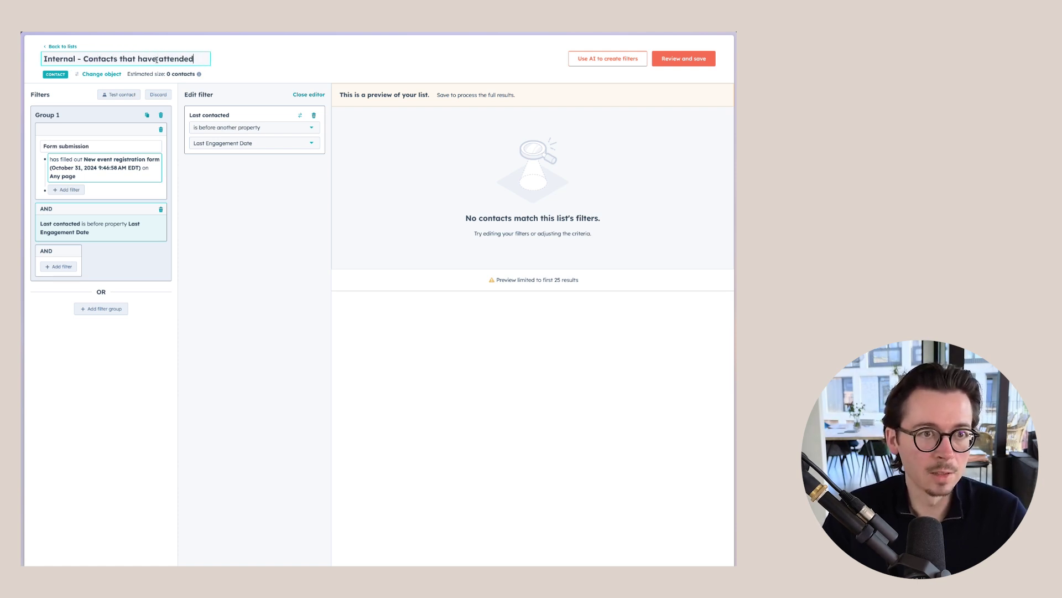
{"action": "type", "text": " our events"}
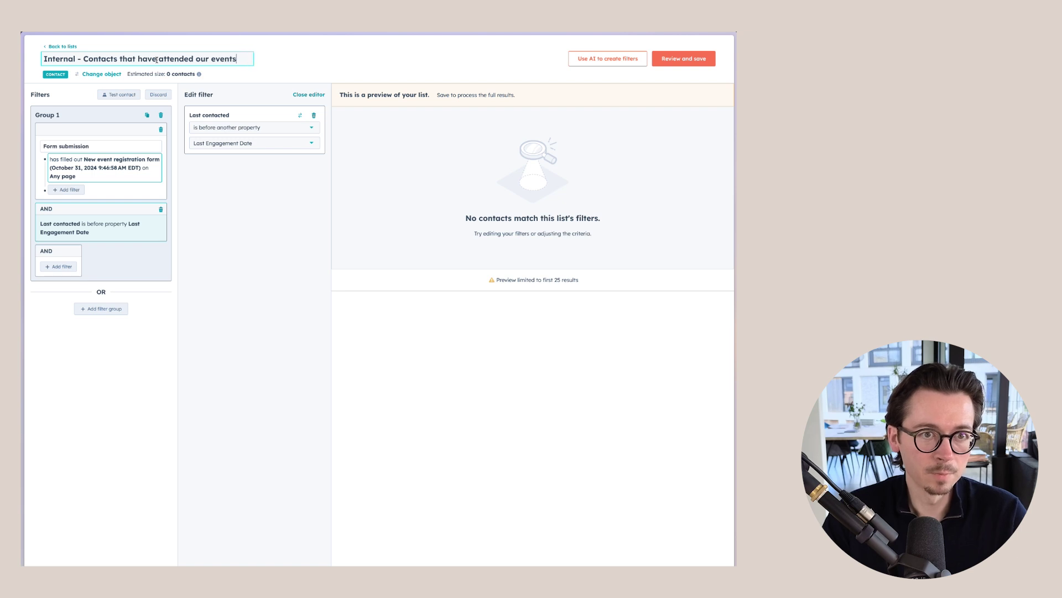
{"action": "key", "text": "Return"}
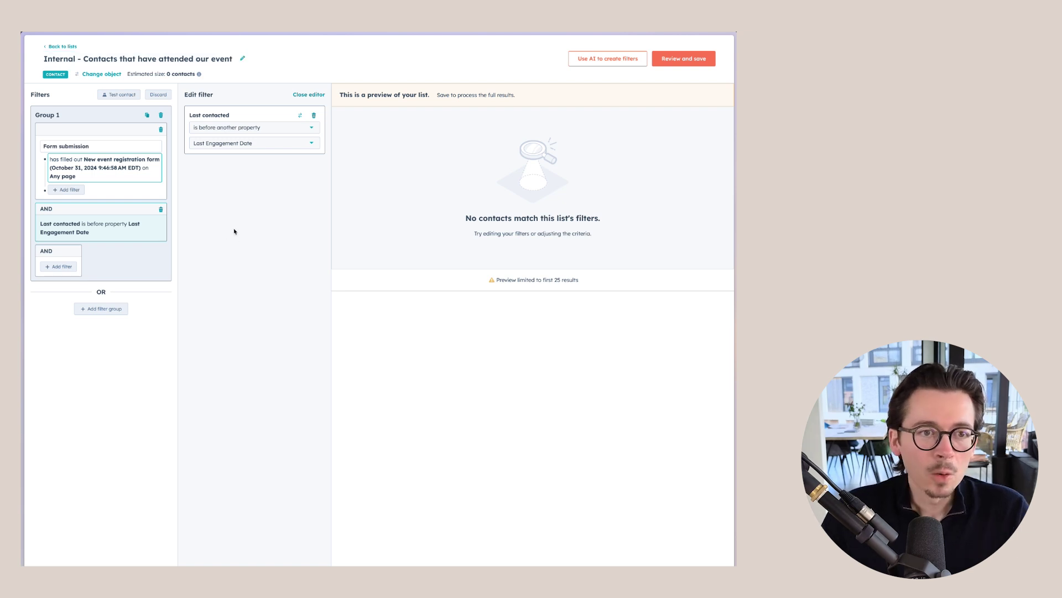
- Review the exclusion and access options, then save and process the list with the Active processing type
{"action": "left_click", "coordinate": [310, 94]}
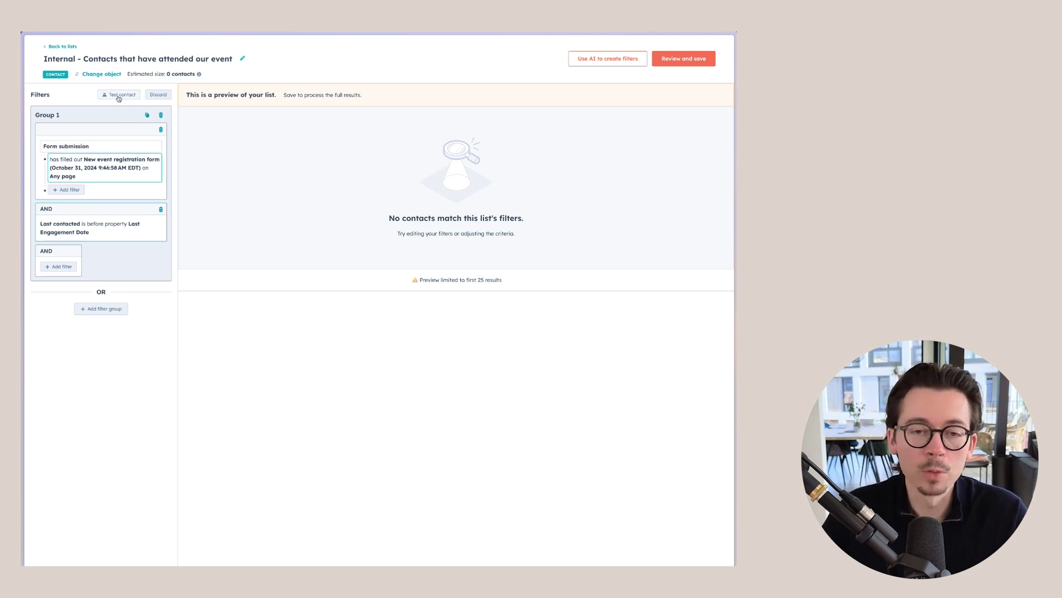
{"action": "left_click", "coordinate": [688, 61]}
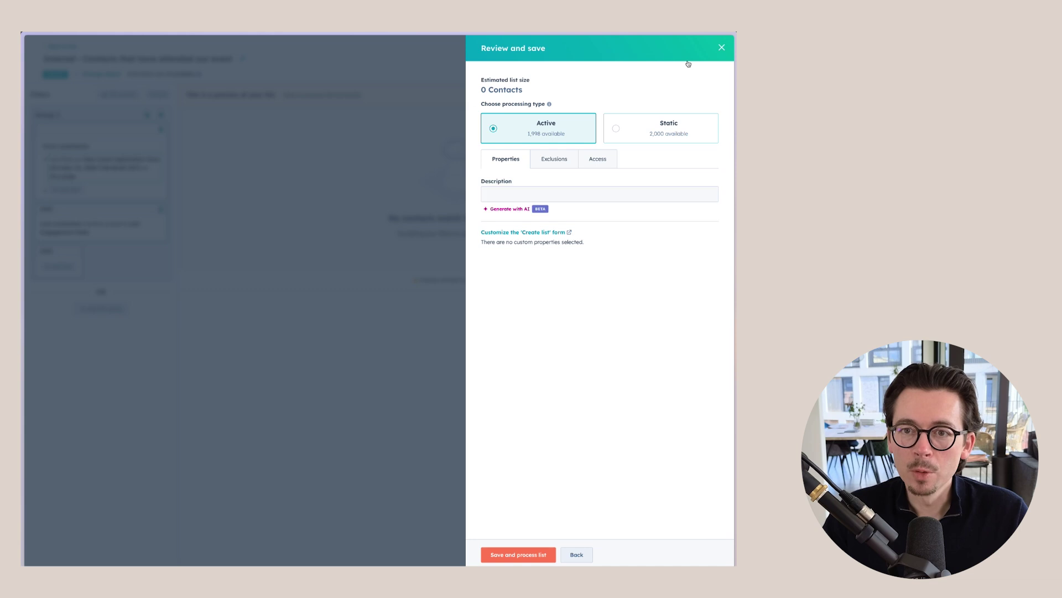
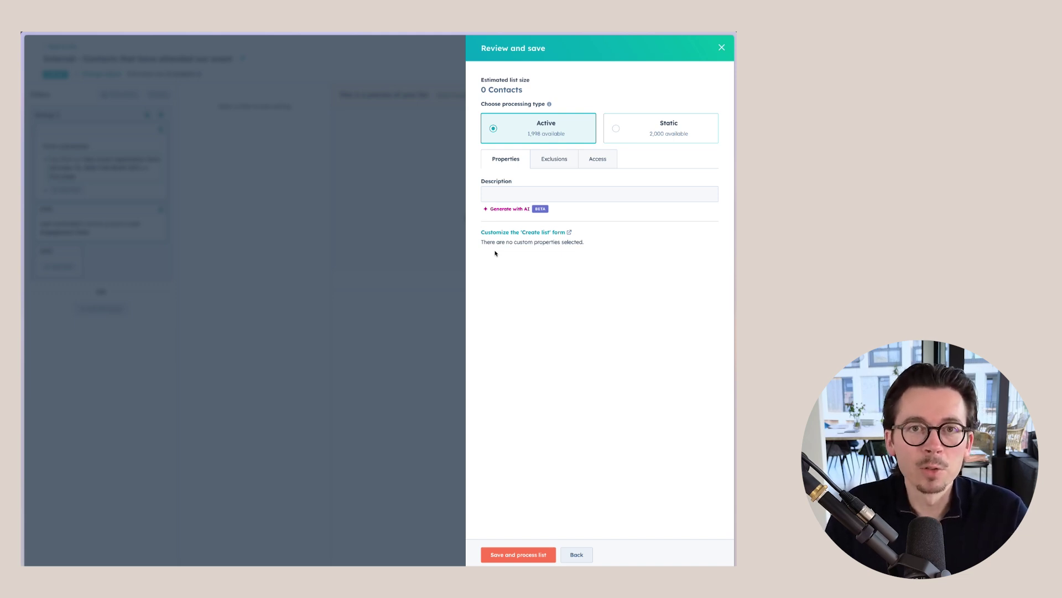
{"action": "left_click", "coordinate": [554, 159]}
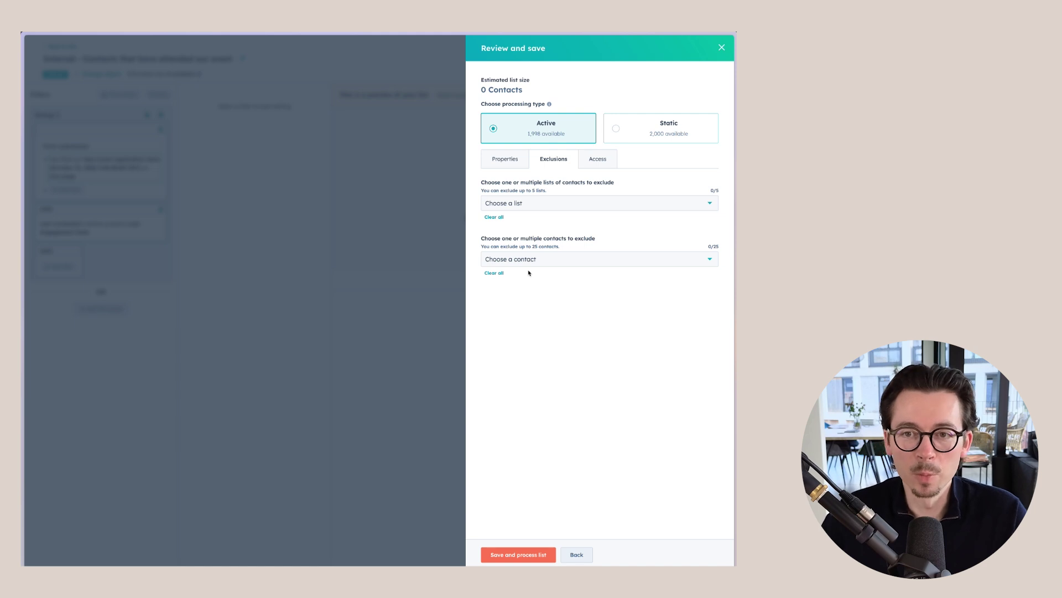
{"action": "left_click", "coordinate": [597, 159]}
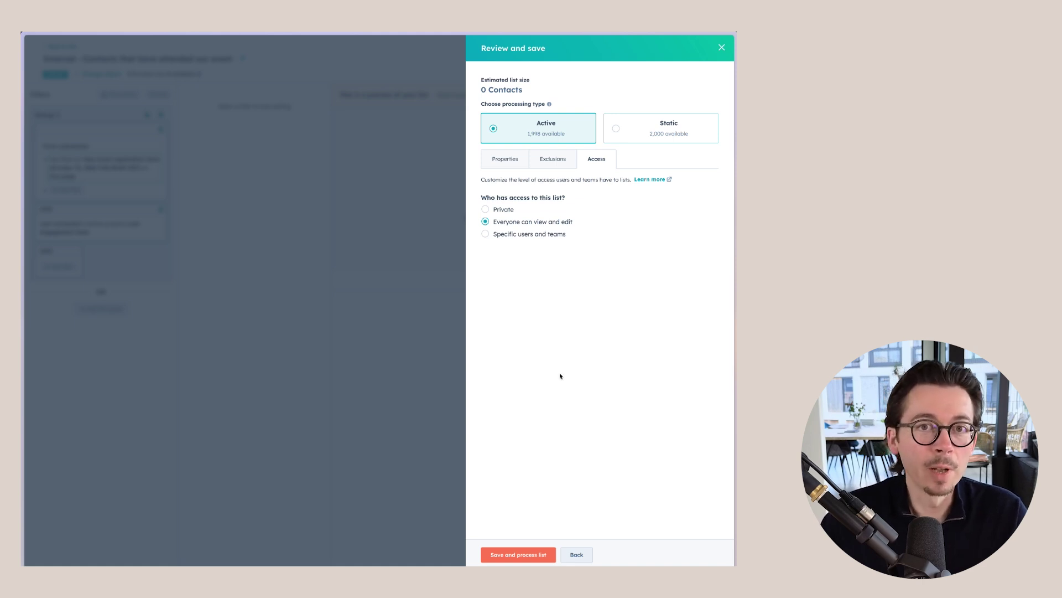
{"action": "left_click", "coordinate": [518, 555]}
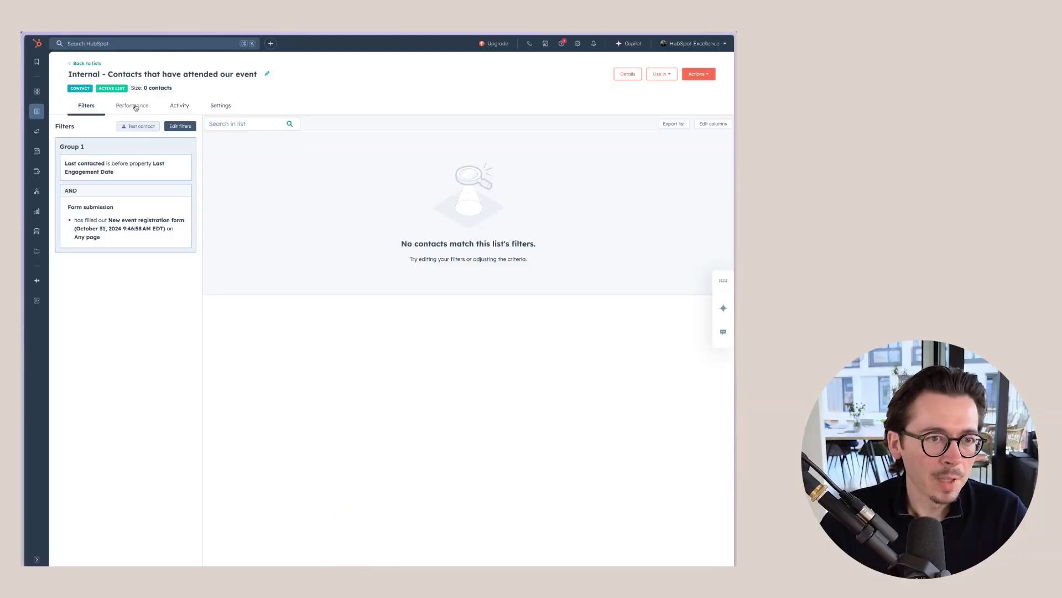
- Examine the list's performance reports, including size over time, its report actions, contact breakdown and engagement counts
{"action": "left_click", "coordinate": [136, 110]}
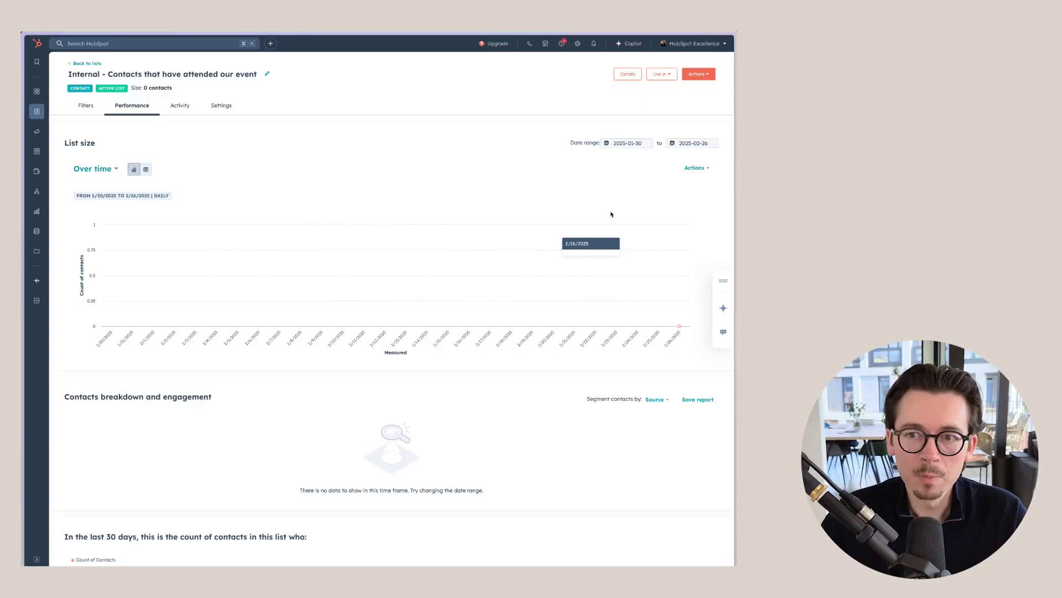
{"action": "left_click", "coordinate": [695, 168]}
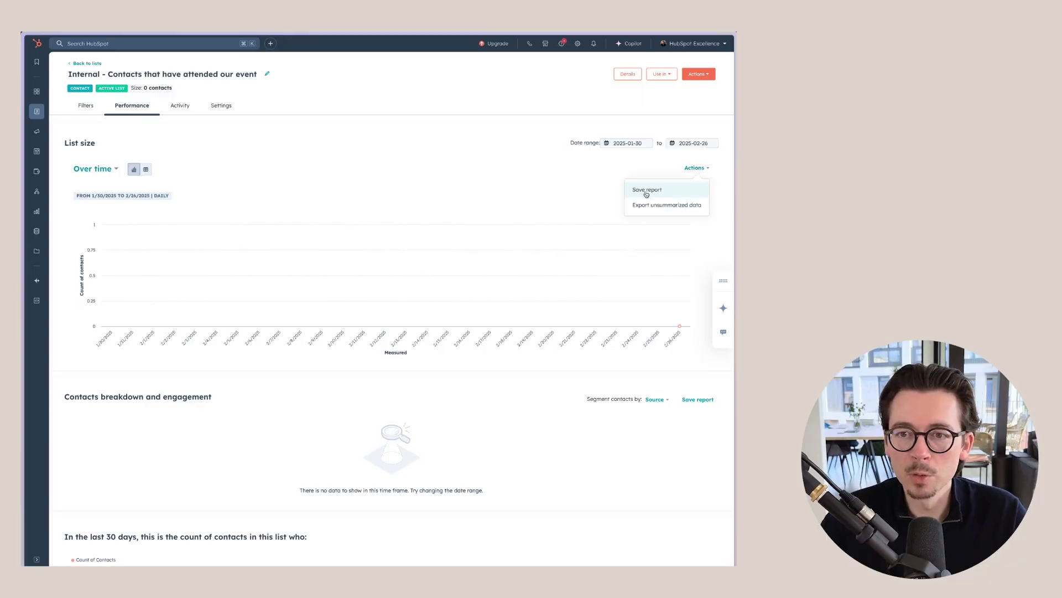
{"action": "left_click", "coordinate": [564, 171]}
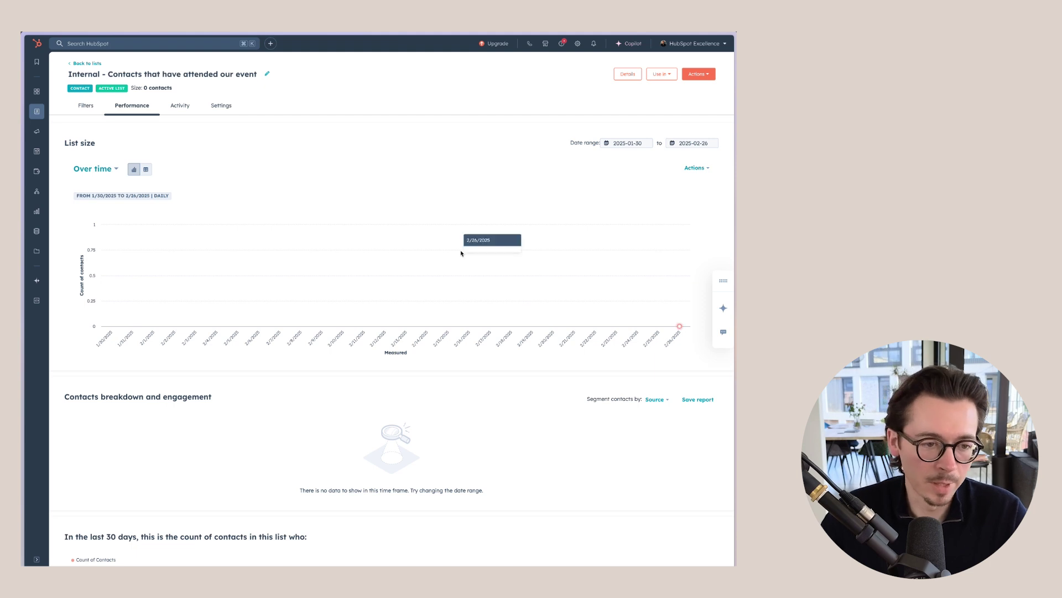
{"action": "scroll", "coordinate": [463, 249], "scroll_direction": "down", "scroll_amount": 4}
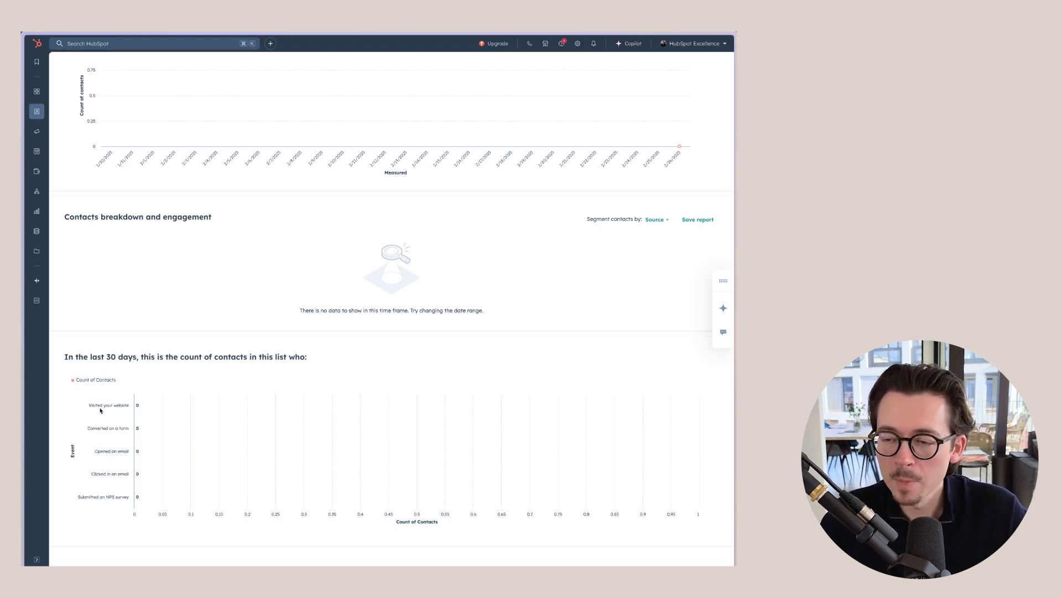
{"action": "scroll", "coordinate": [101, 410], "scroll_direction": "up", "scroll_amount": 3}
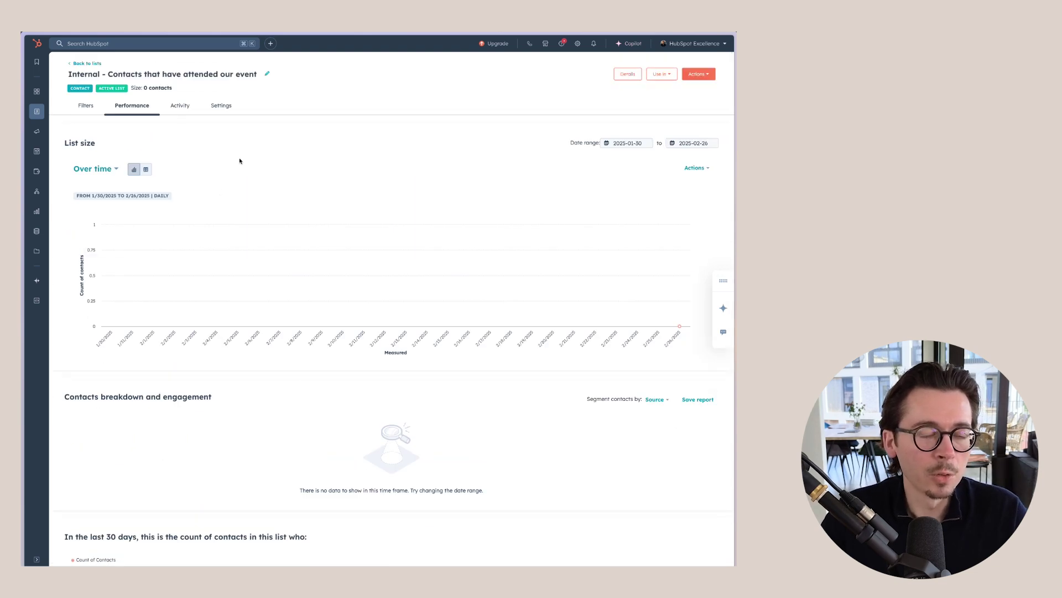
- Review the list's activity log, exclusion settings and notification settings
{"action": "left_click", "coordinate": [181, 107]}
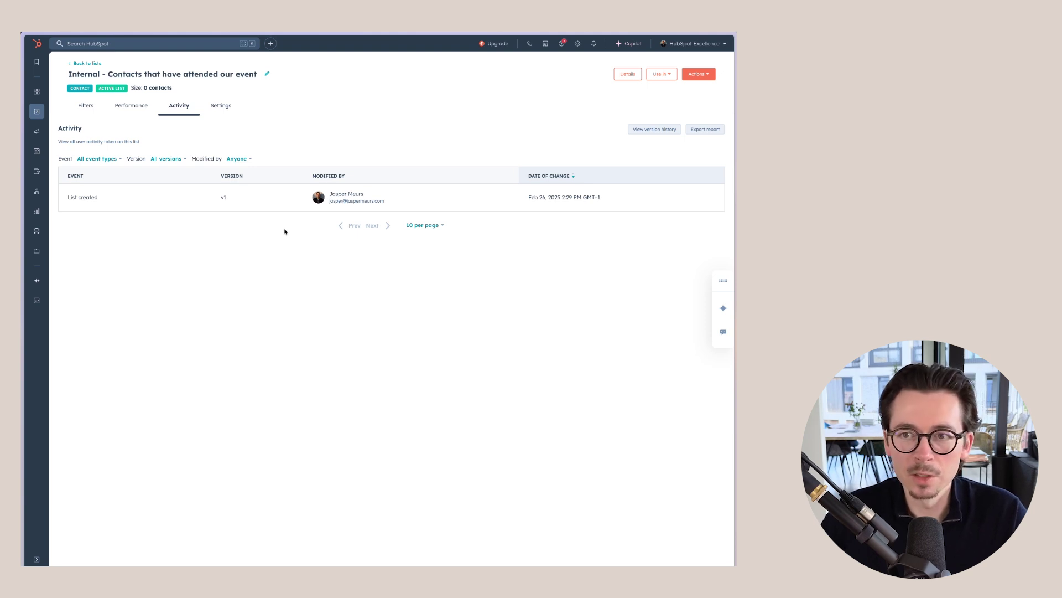
{"action": "left_click", "coordinate": [225, 107]}
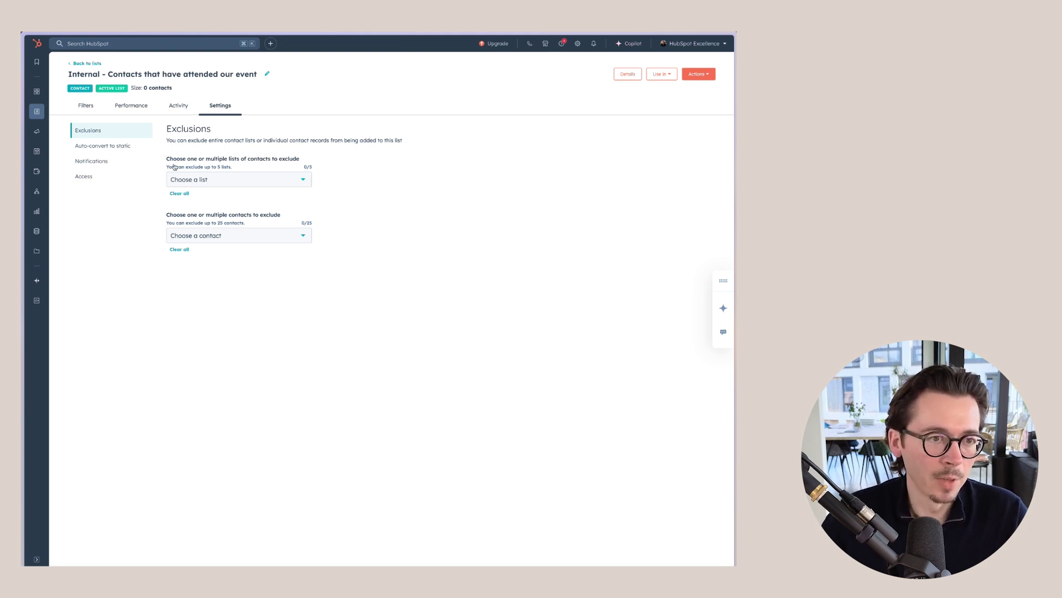
{"action": "left_click", "coordinate": [91, 161]}
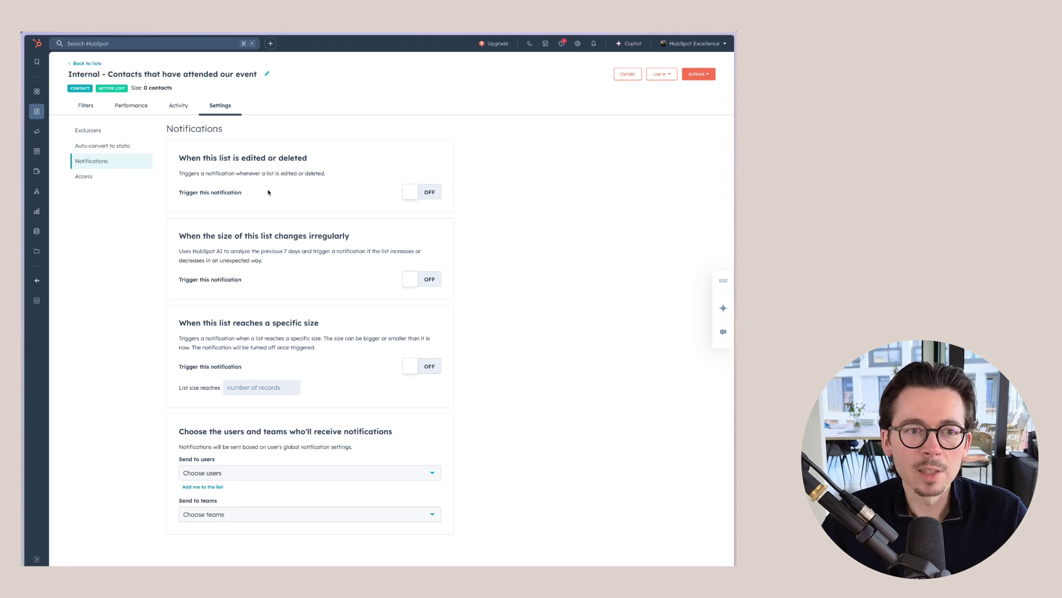
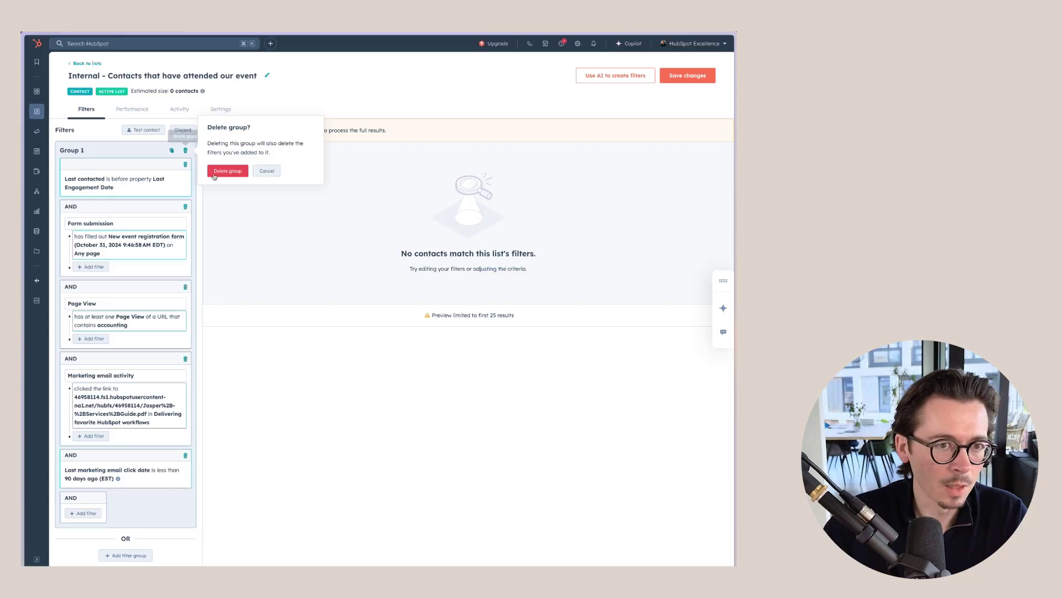
- Delete the list's existing filter group and add a contact property filter for Industry equal to any of Accounting
{"action": "left_click", "coordinate": [220, 171]}
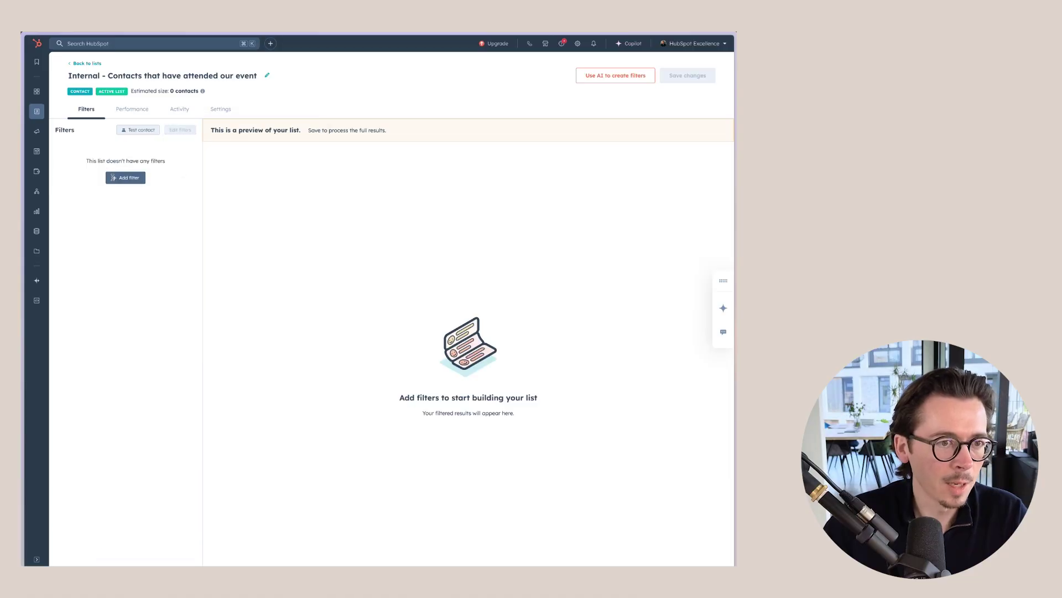
{"action": "left_click", "coordinate": [133, 176]}
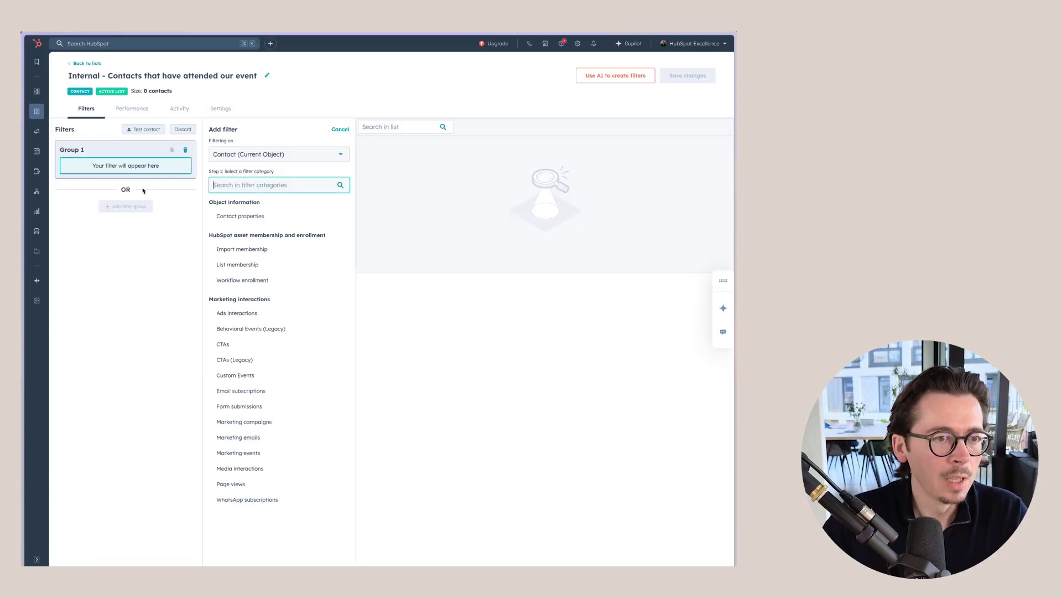
{"action": "left_click", "coordinate": [242, 216]}
{"action": "type", "text": "l"}
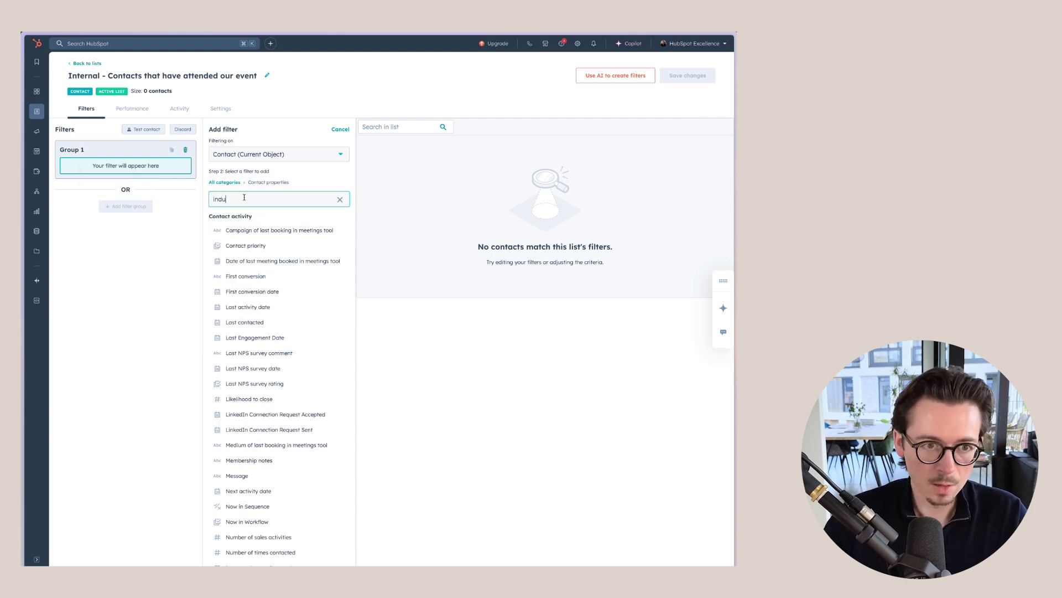
{"action": "type", "text": "ndu"}
{"action": "left_click", "coordinate": [275, 228]}
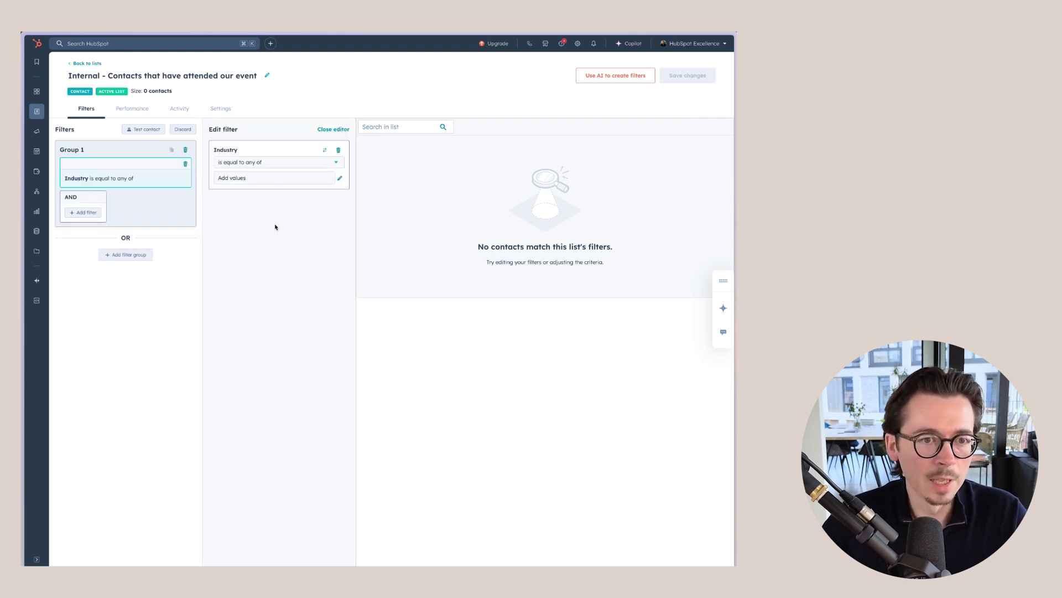
{"action": "left_click", "coordinate": [249, 178]}
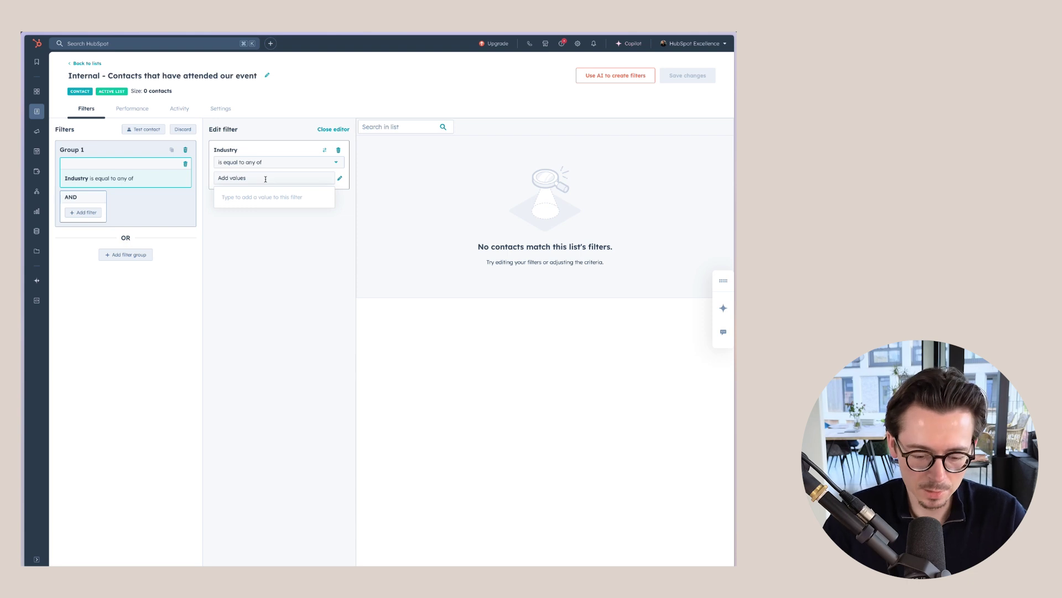
{"action": "type", "text": "Accounting"}
{"action": "left_click", "coordinate": [266, 197]}
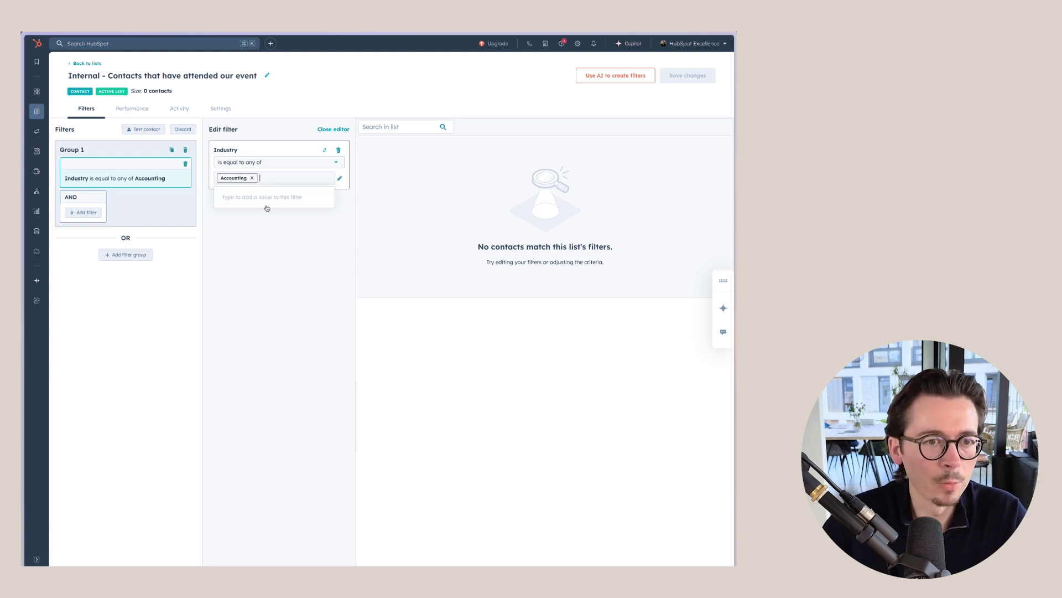
- Add an AND filter for Marketing emails opened is greater than or equal to 2
{"action": "left_click", "coordinate": [85, 213]}
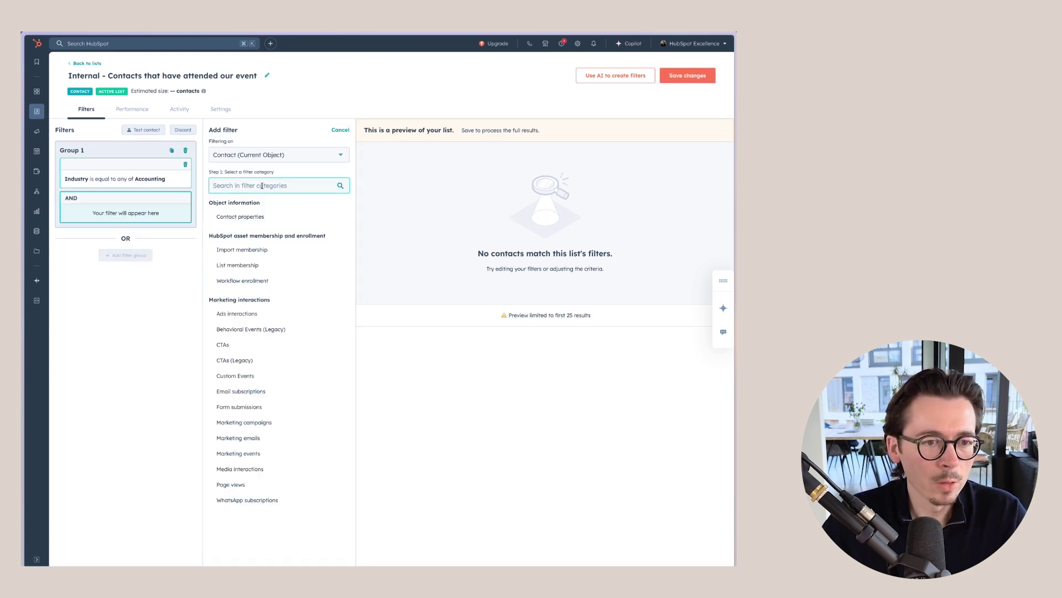
{"action": "left_click", "coordinate": [258, 217]}
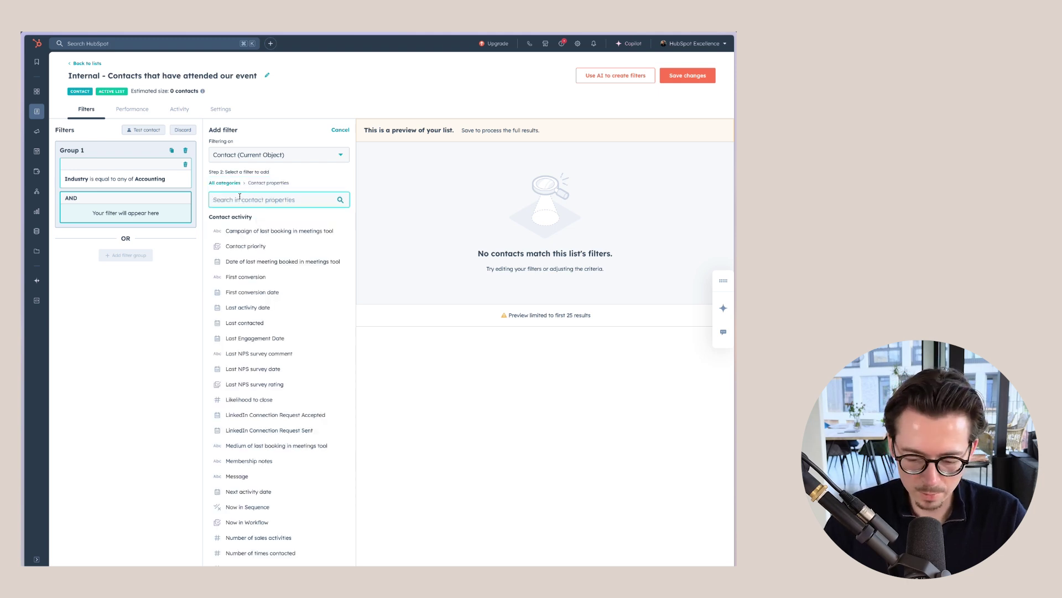
{"action": "type", "text": "marketing"}
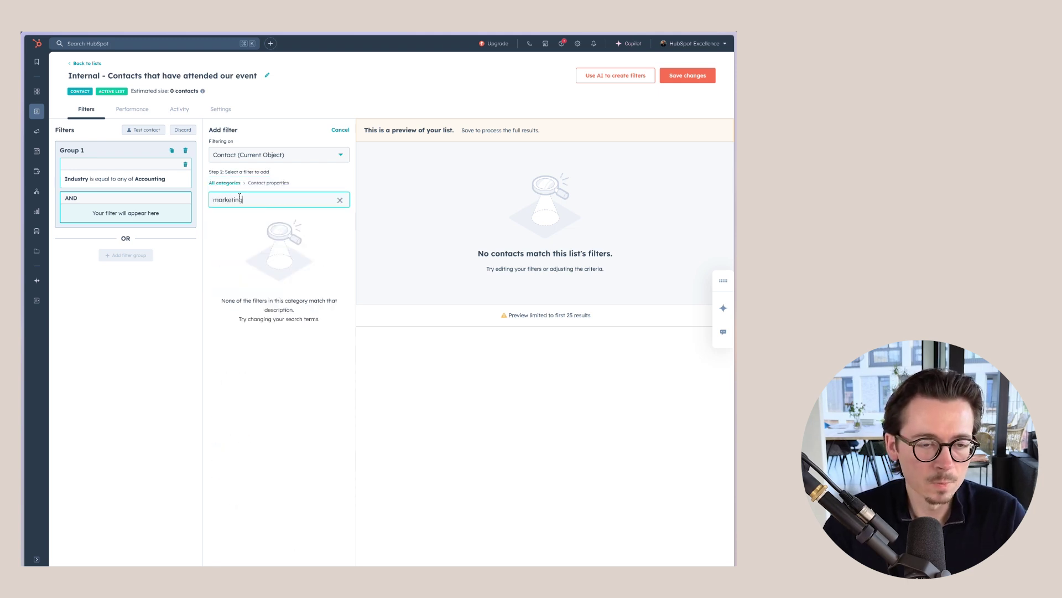
{"action": "scroll", "coordinate": [266, 310], "scroll_direction": "down", "scroll_amount": 1}
{"action": "left_click", "coordinate": [258, 312]}
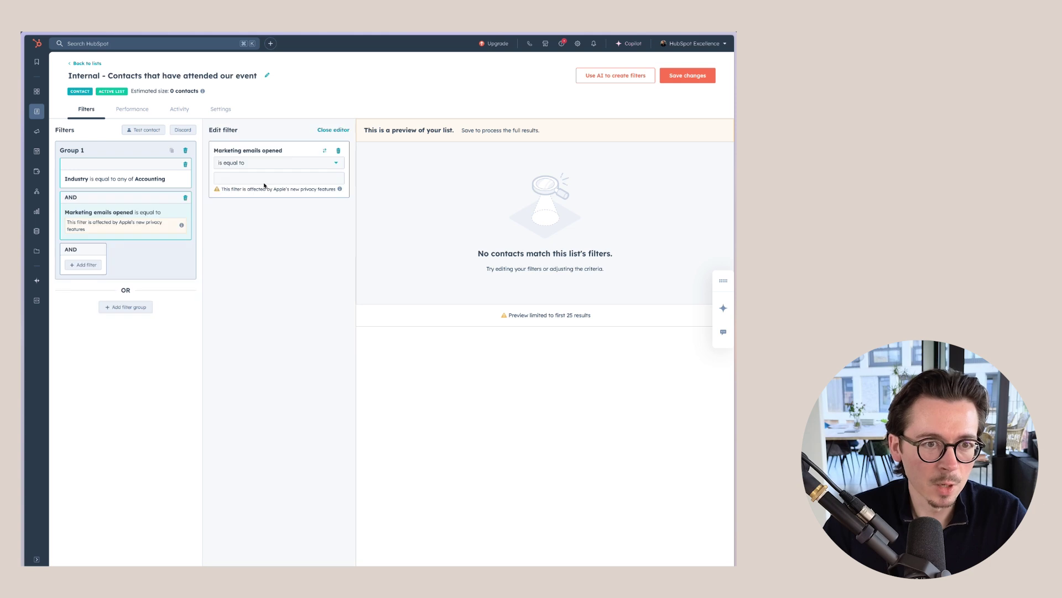
{"action": "left_click", "coordinate": [255, 163]}
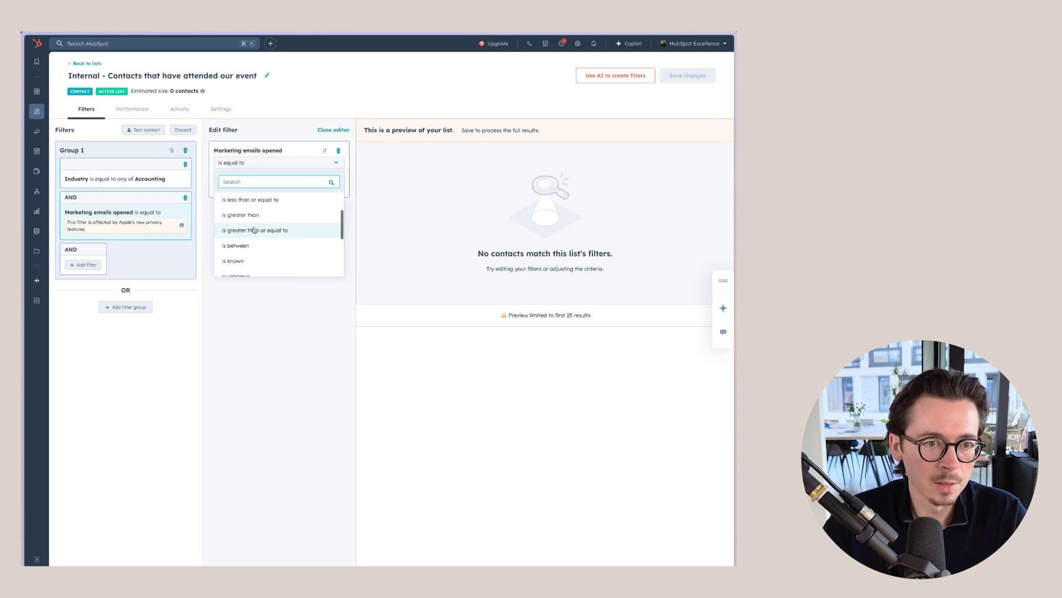
{"action": "left_click", "coordinate": [255, 230]}
{"action": "left_click", "coordinate": [247, 179]}
{"action": "type", "text": "2"}
{"action": "left_click", "coordinate": [258, 239]}
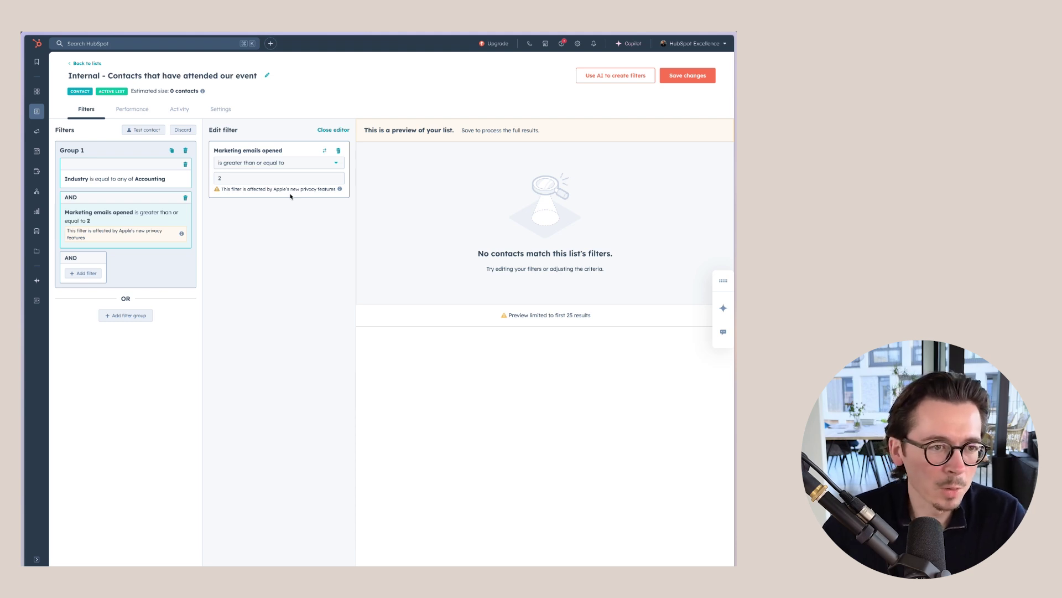
- Add an AND filter for contacts who filled out the form "New form (February 12, 2025 5:02:50 PM EST)"
{"action": "left_click", "coordinate": [85, 273]}
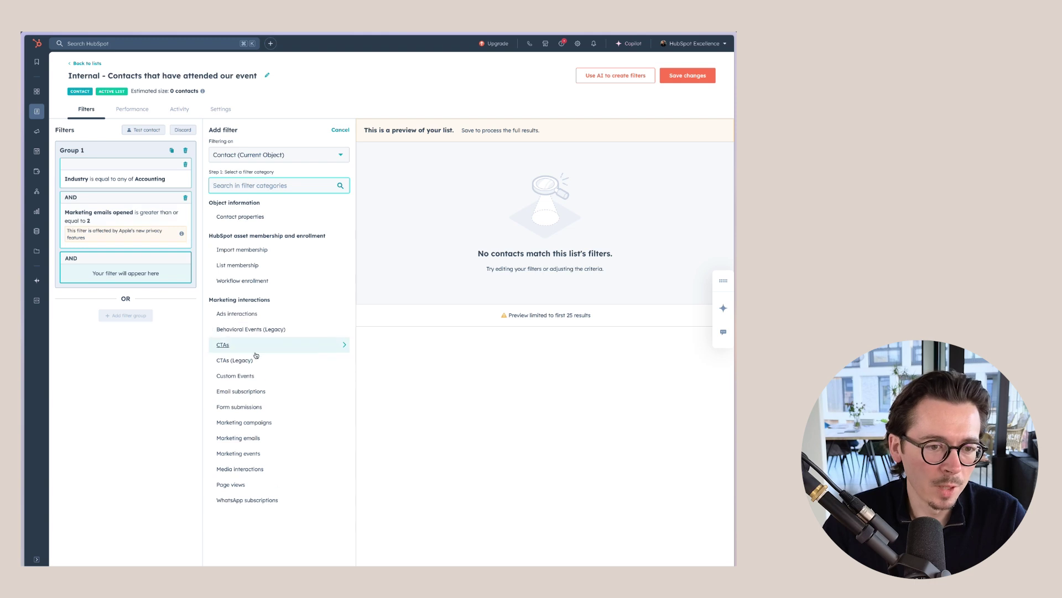
{"action": "left_click", "coordinate": [245, 410]}
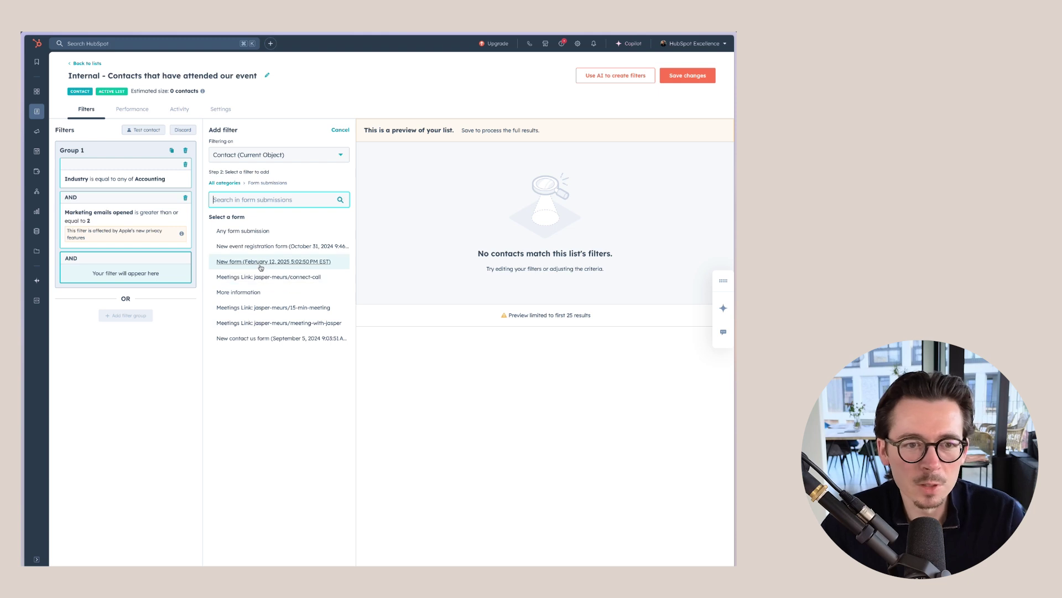
{"action": "left_click", "coordinate": [243, 267]}
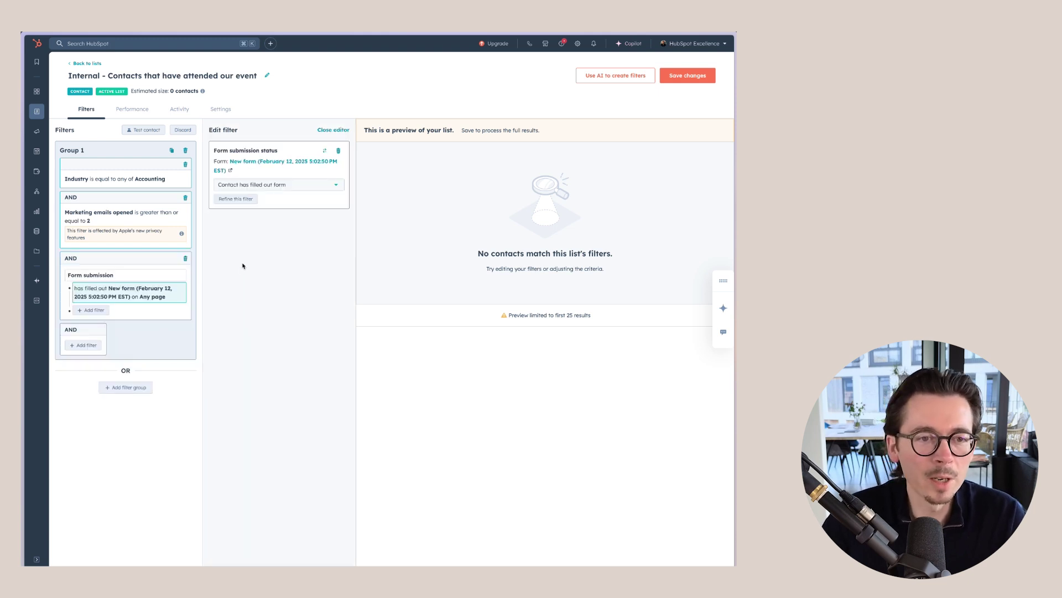
{"action": "left_click", "coordinate": [343, 132]}
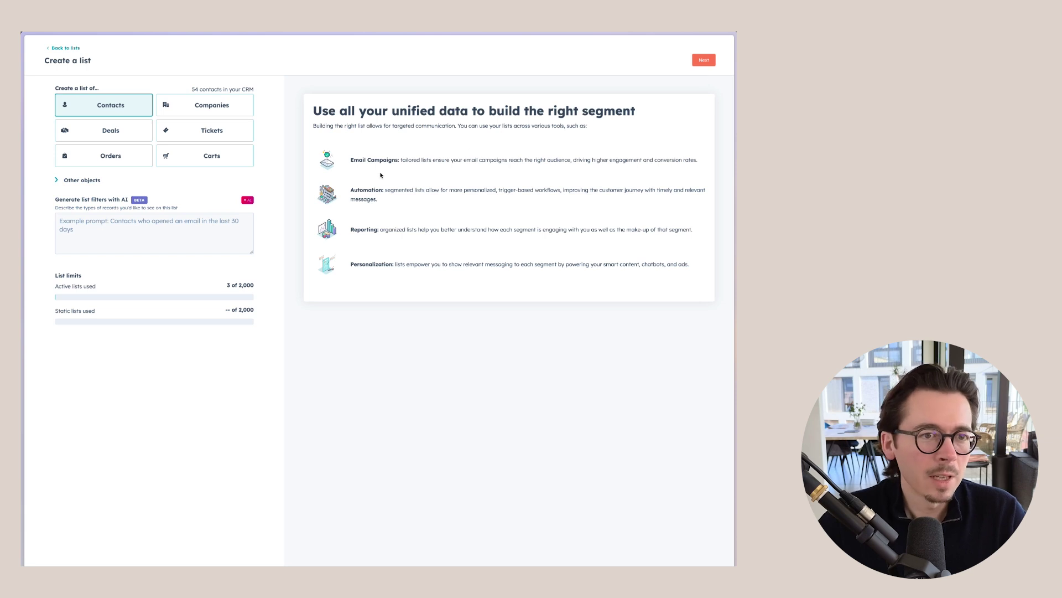
- Start a new list of deals and base its first filter on the associated Contact object
{"action": "left_click", "coordinate": [113, 136]}
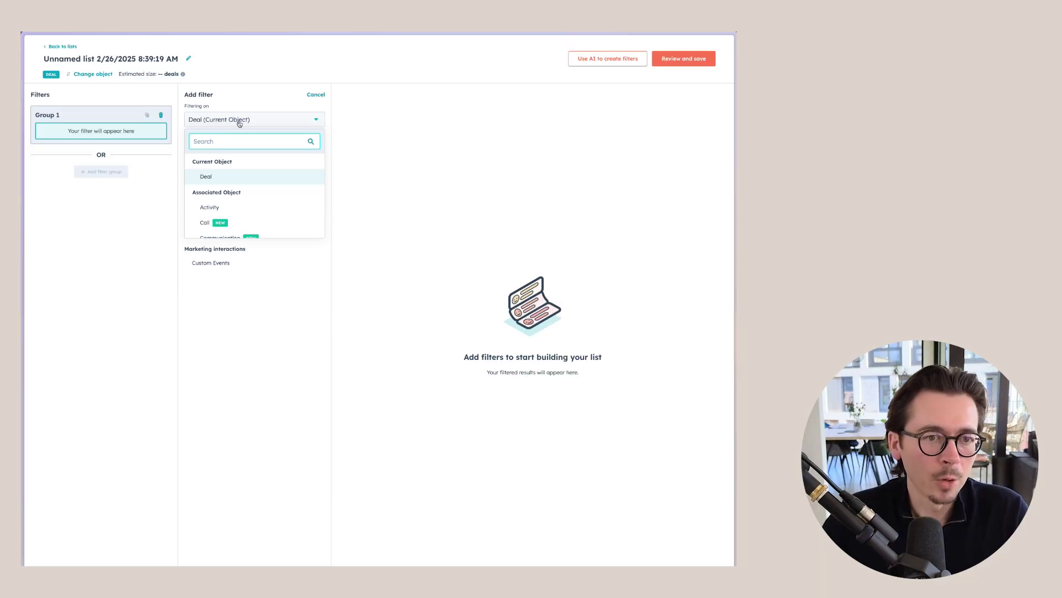
{"action": "scroll", "coordinate": [258, 200], "scroll_direction": "down", "scroll_amount": 3}
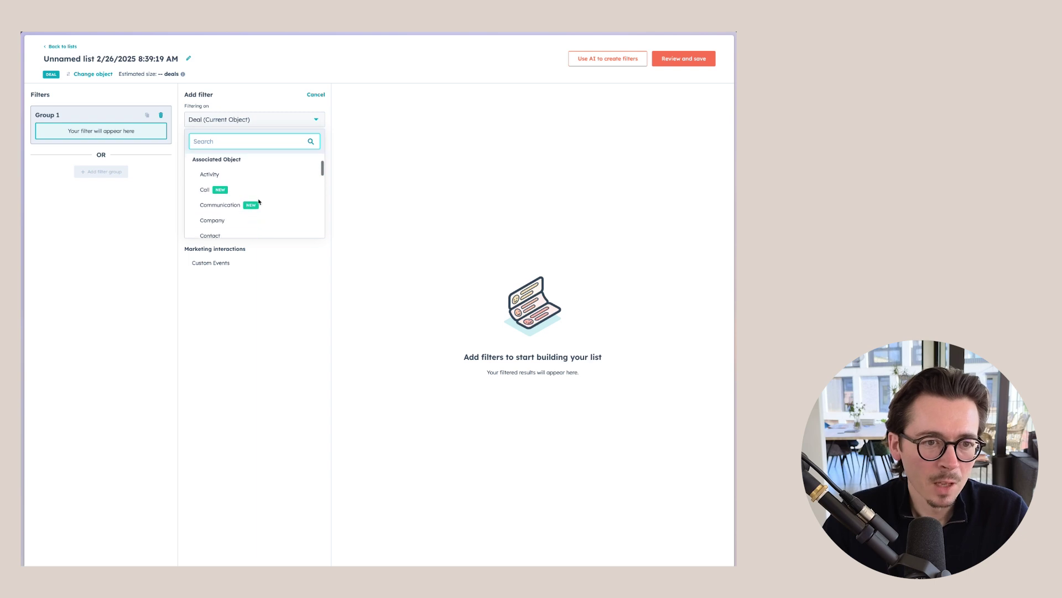
{"action": "scroll", "coordinate": [259, 202], "scroll_direction": "down", "scroll_amount": 5}
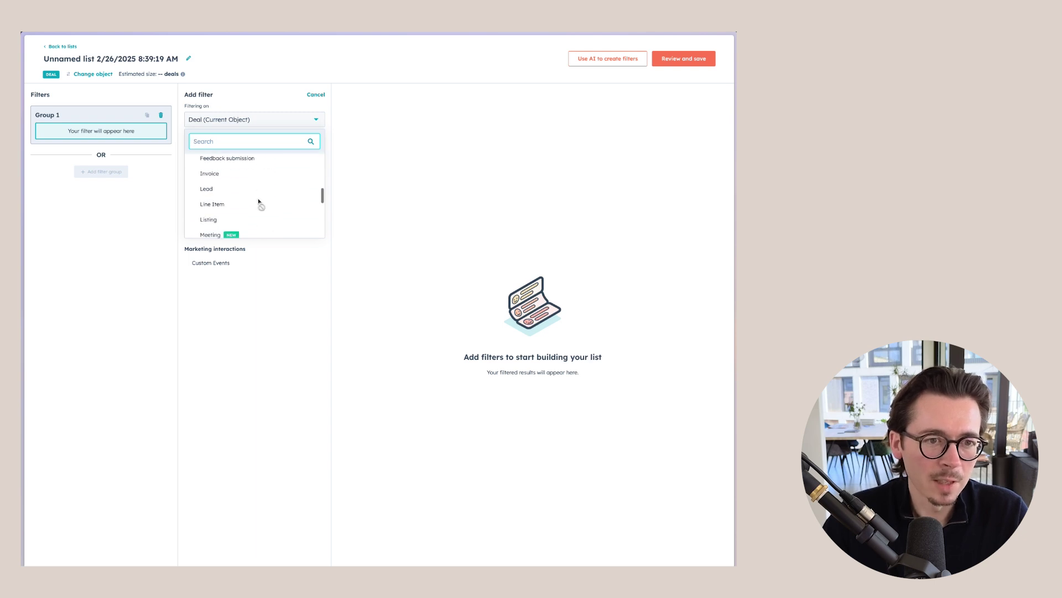
{"action": "scroll", "coordinate": [259, 202], "scroll_direction": "up", "scroll_amount": 2}
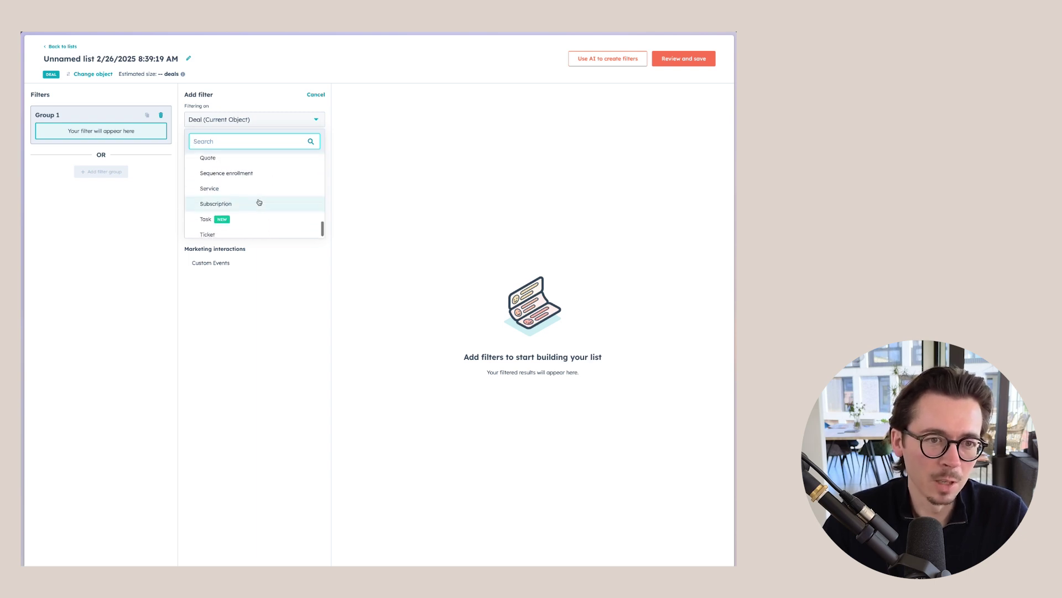
{"action": "scroll", "coordinate": [259, 202], "scroll_direction": "up", "scroll_amount": 4}
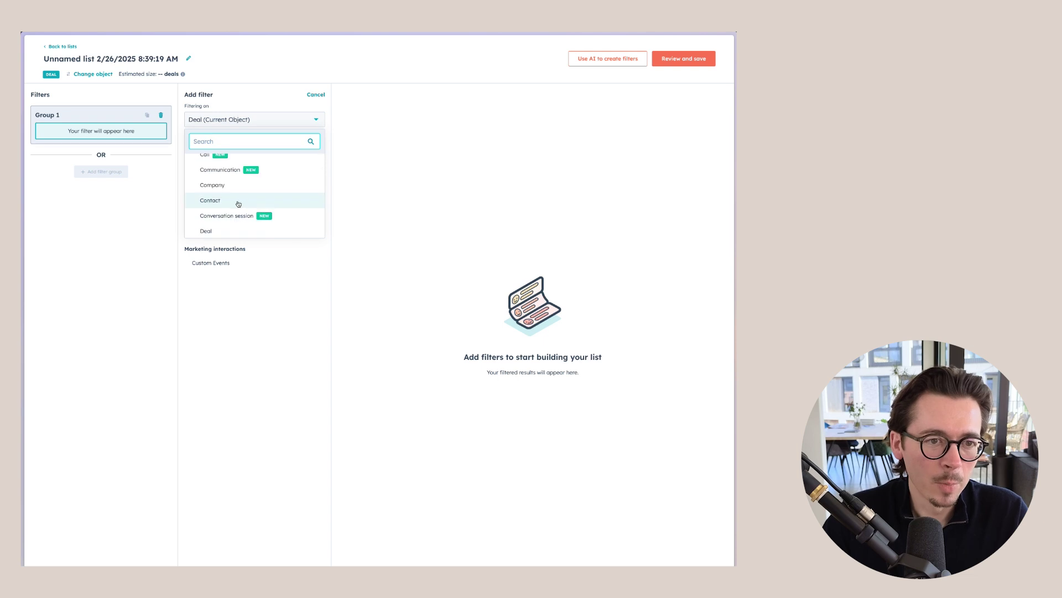
{"action": "left_click", "coordinate": [210, 200]}
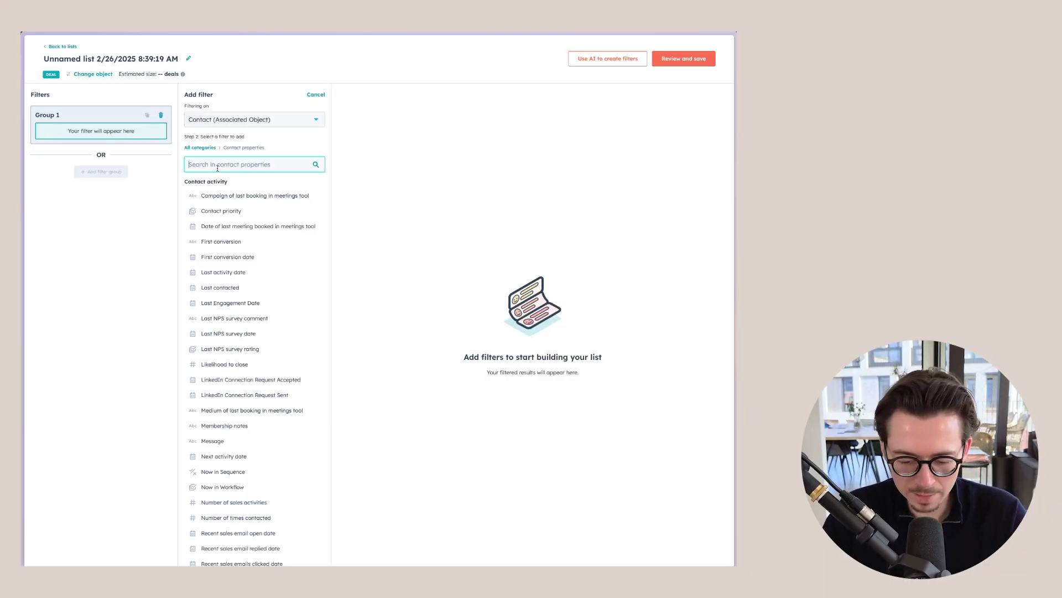
- Filter the deals' associated contacts by Industry equal to any of Accounting
{"action": "type", "text": "industry"}
{"action": "left_click", "coordinate": [221, 198]}
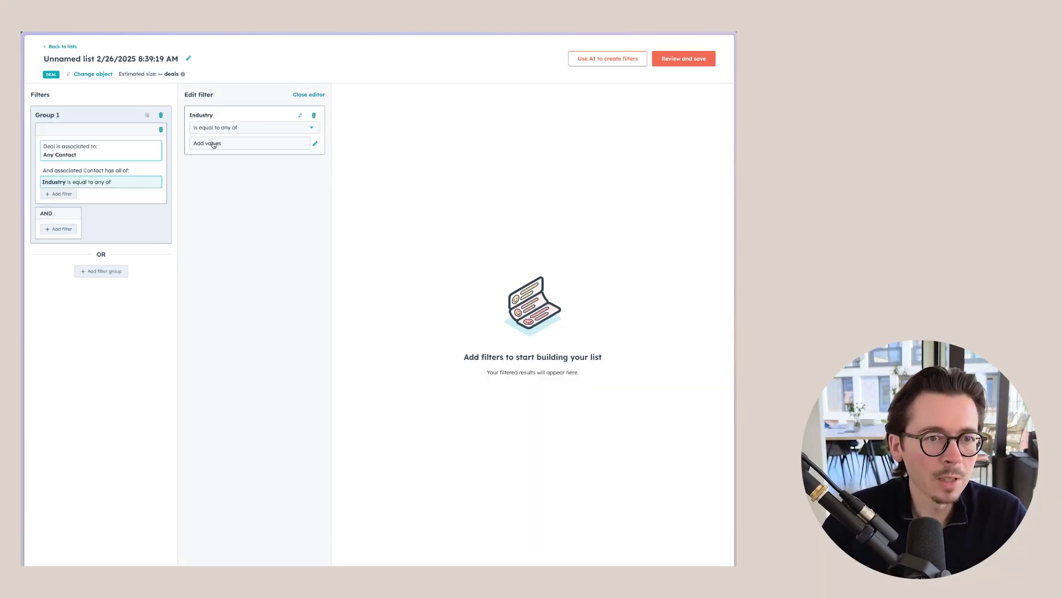
{"action": "left_click", "coordinate": [214, 144]}
{"action": "type", "text": "Accounting"}
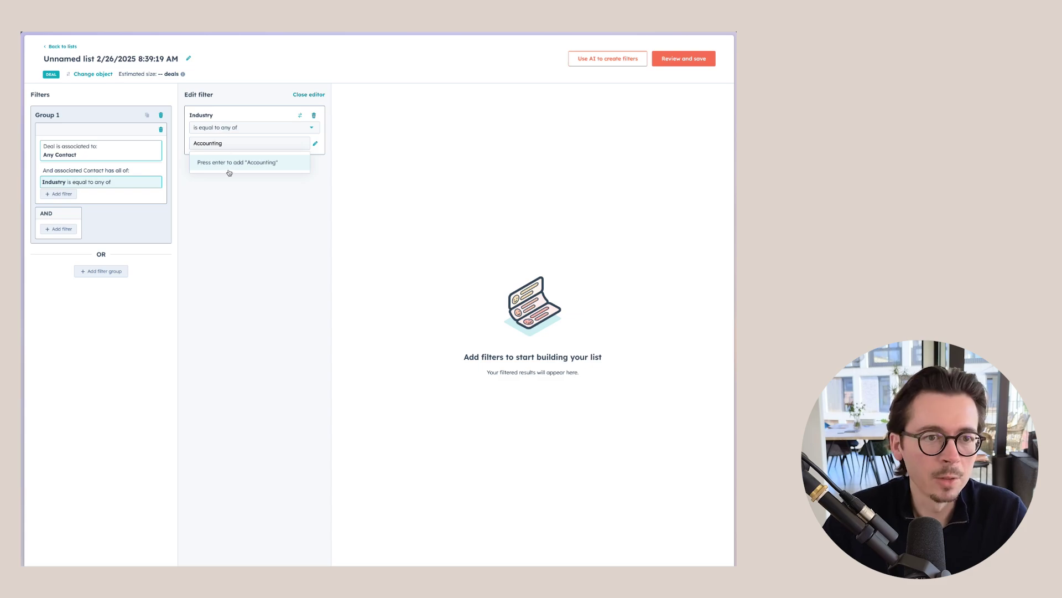
{"action": "key", "text": "Return"}
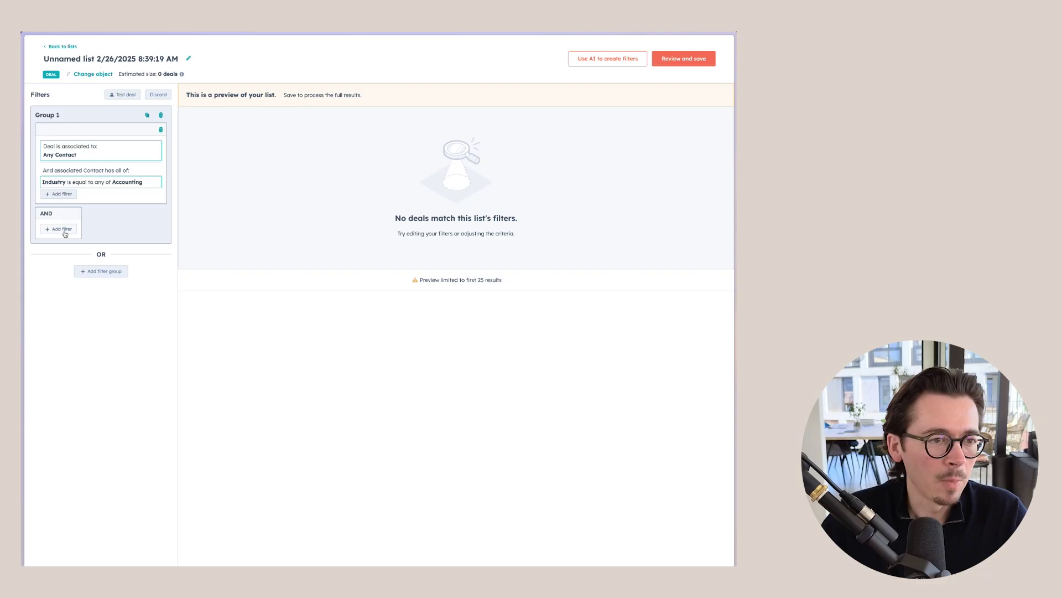
- Add an AND filter on the deal property Is Deal Closed? equal to False
{"action": "left_click", "coordinate": [62, 229]}
{"action": "left_click", "coordinate": [243, 186]}
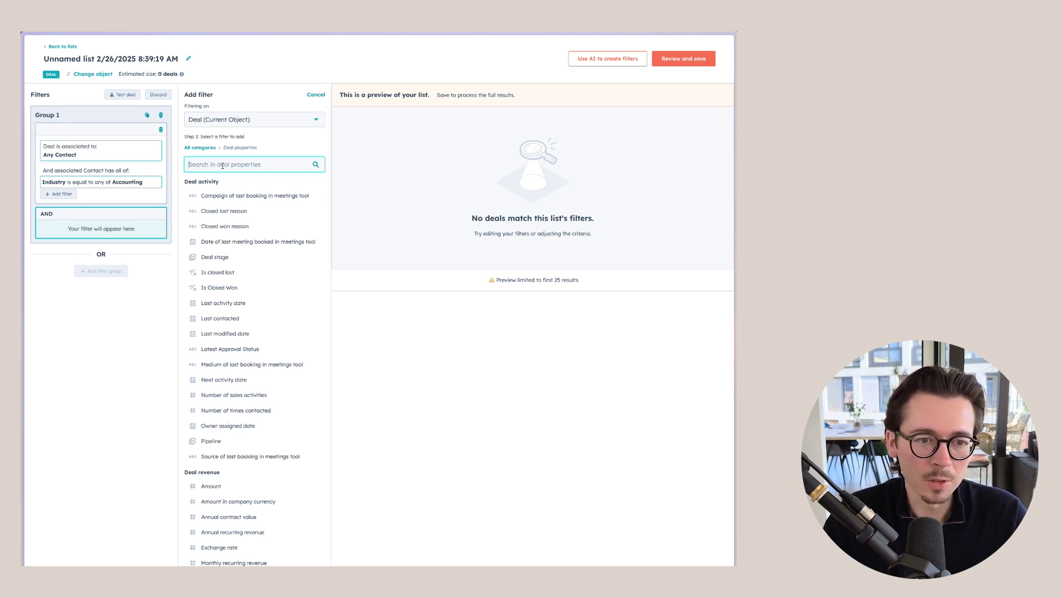
{"action": "type", "text": "closed"}
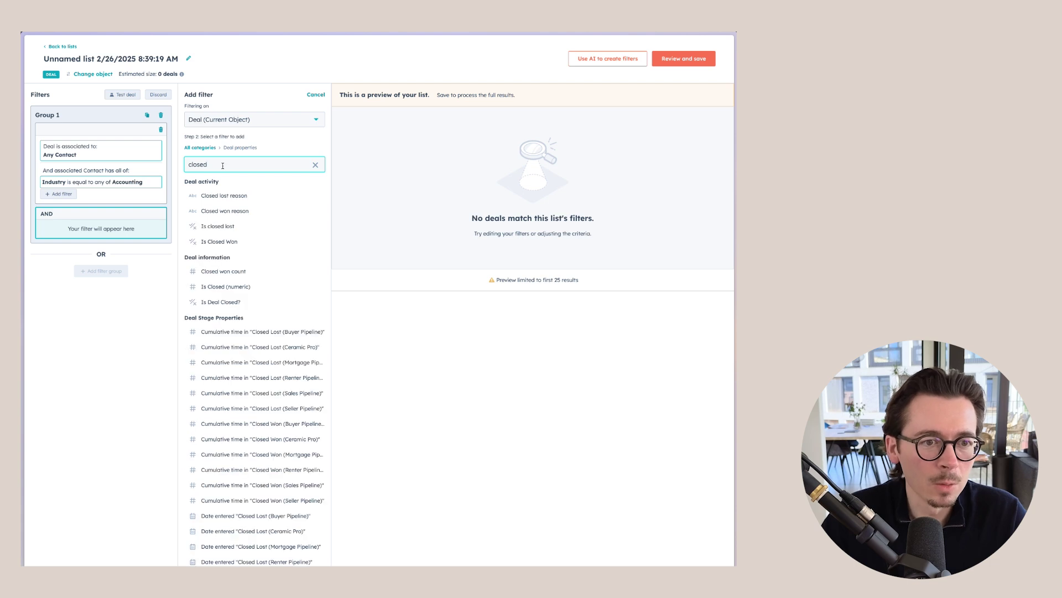
{"action": "left_click", "coordinate": [224, 302]}
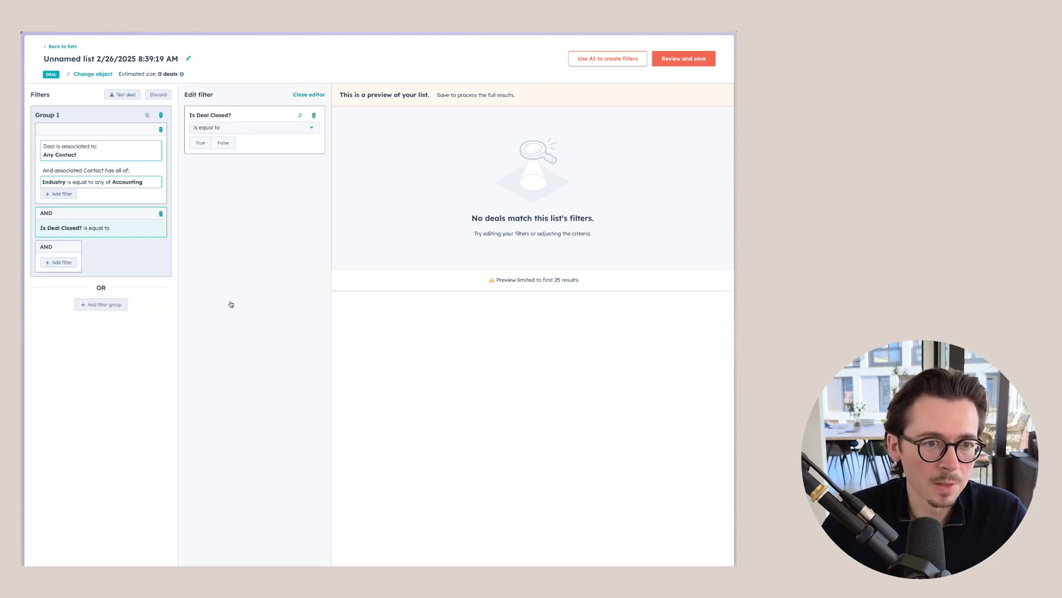
{"action": "left_click", "coordinate": [224, 143]}
- Add a second associated-contact condition, under the Industry filter, for Last activity date is more than 30 days ago
{"action": "left_click", "coordinate": [58, 262]}
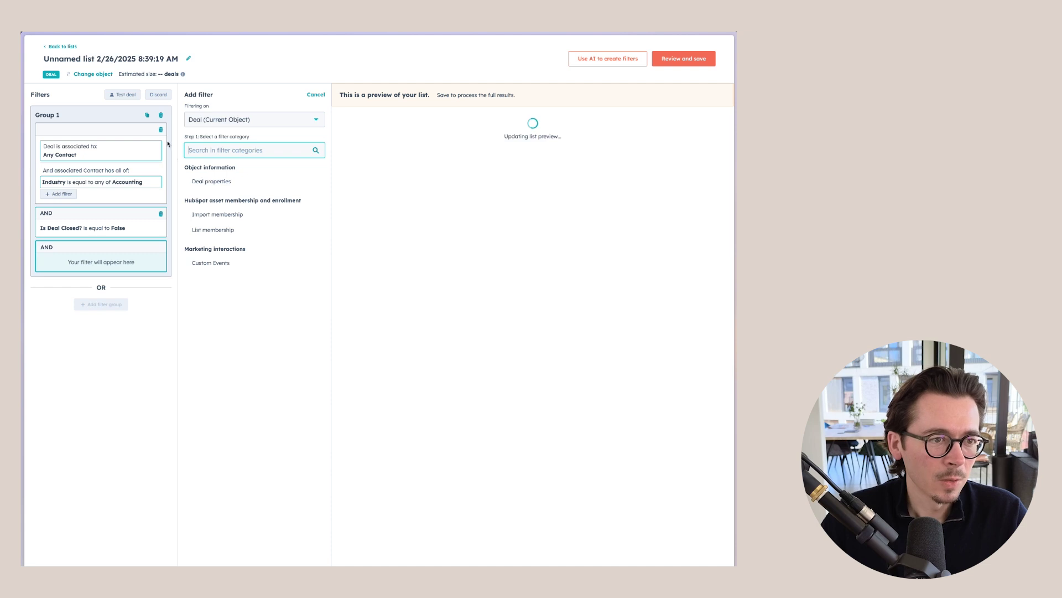
{"action": "left_click", "coordinate": [103, 182]}
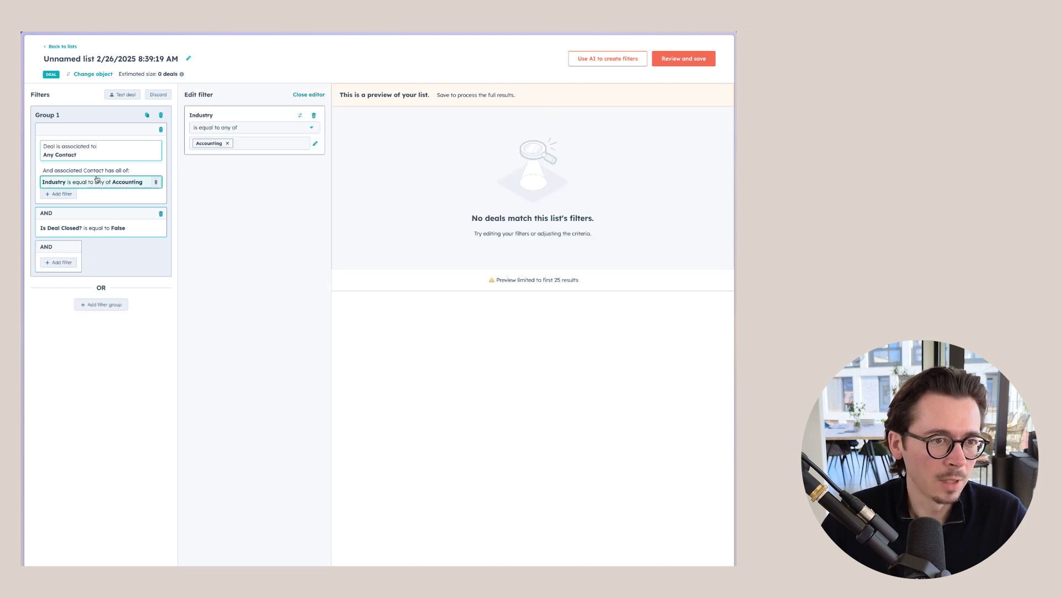
{"action": "left_click", "coordinate": [61, 194]}
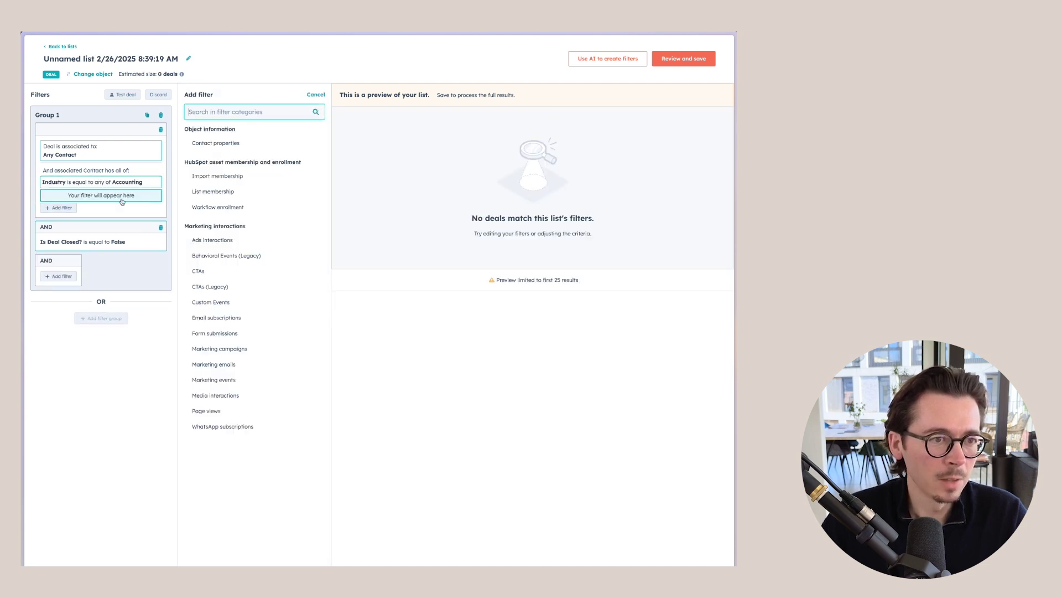
{"action": "left_click", "coordinate": [237, 144]}
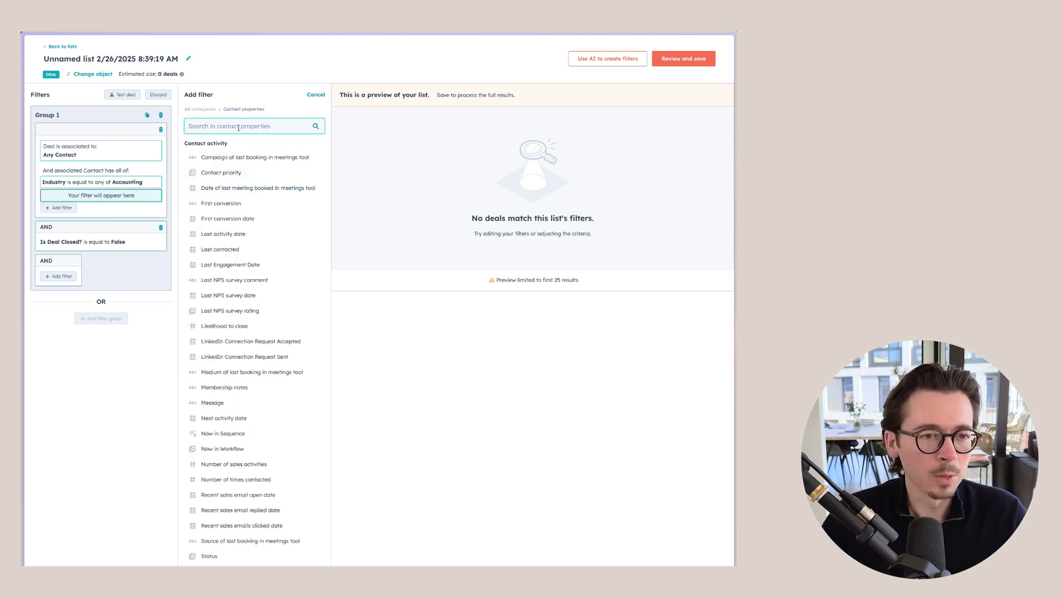
{"action": "type", "text": "last"}
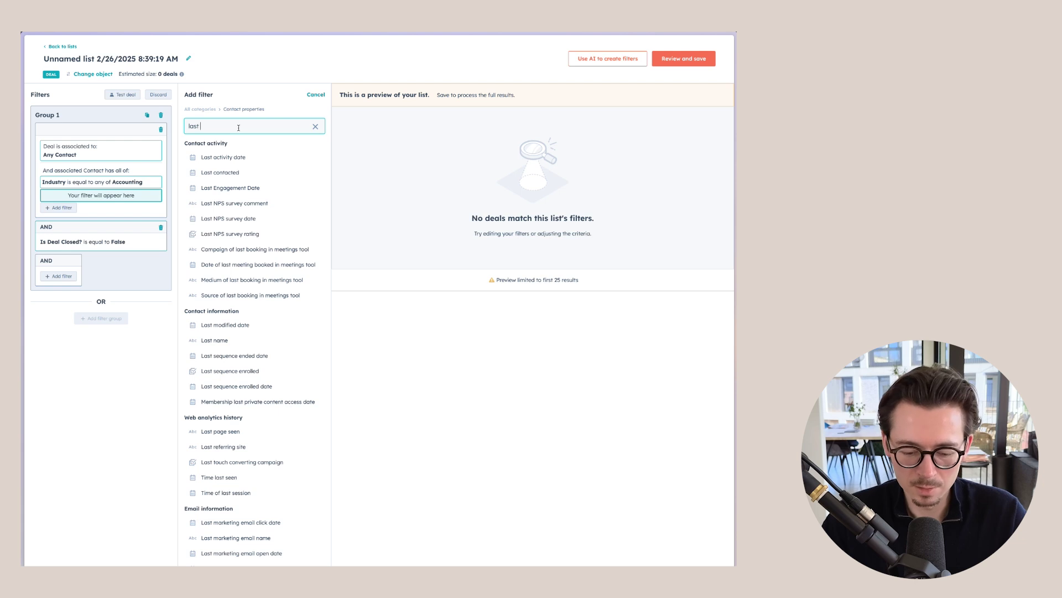
{"action": "type", "text": " activi"}
{"action": "left_click", "coordinate": [223, 157]}
{"action": "left_click", "coordinate": [254, 127]}
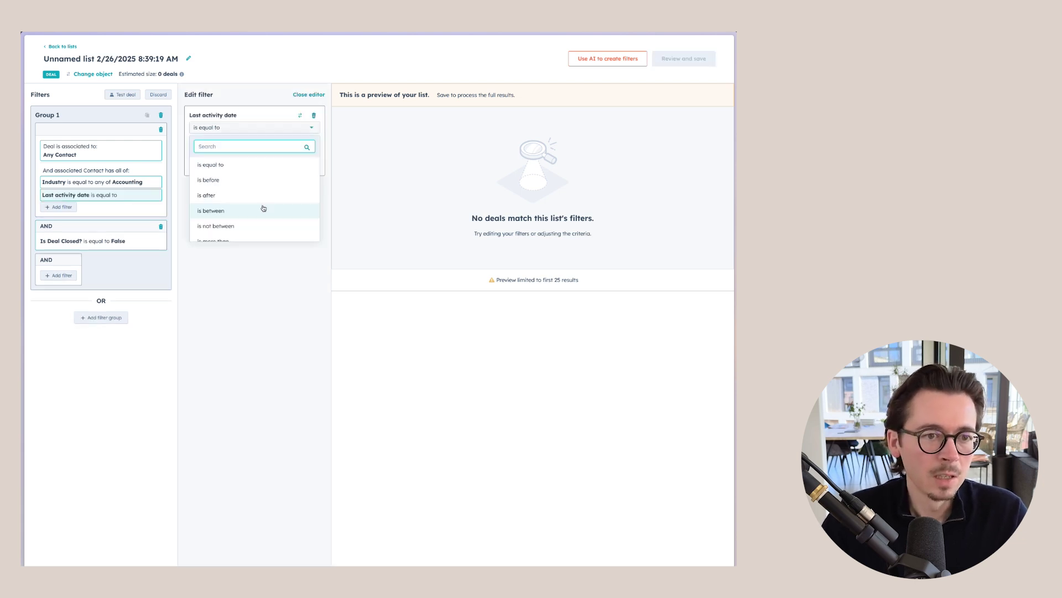
{"action": "left_click", "coordinate": [260, 208]}
{"action": "double_click", "coordinate": [227, 143]}
{"action": "type", "text": "30"}
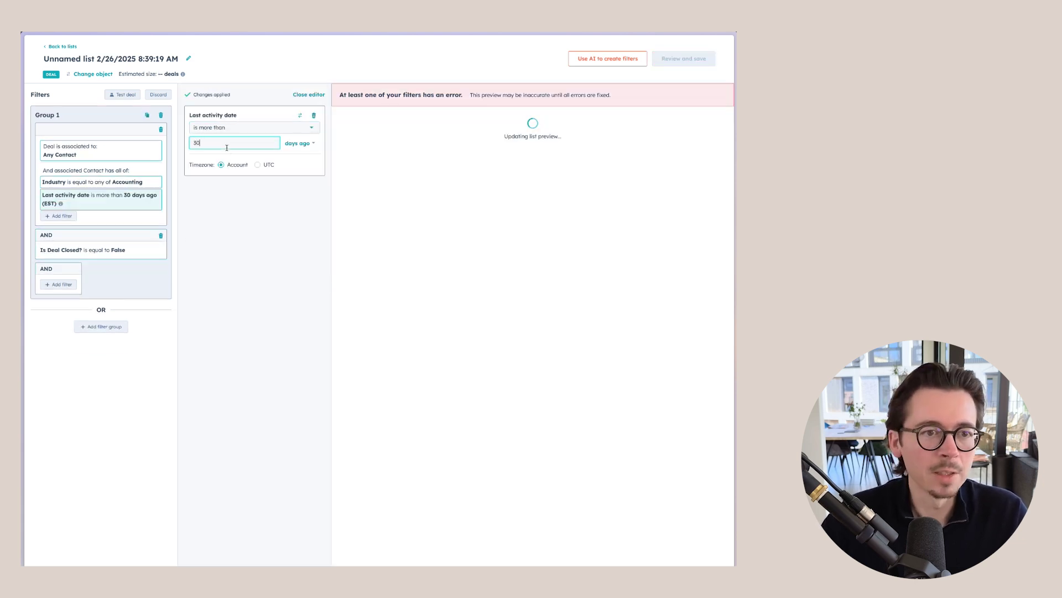